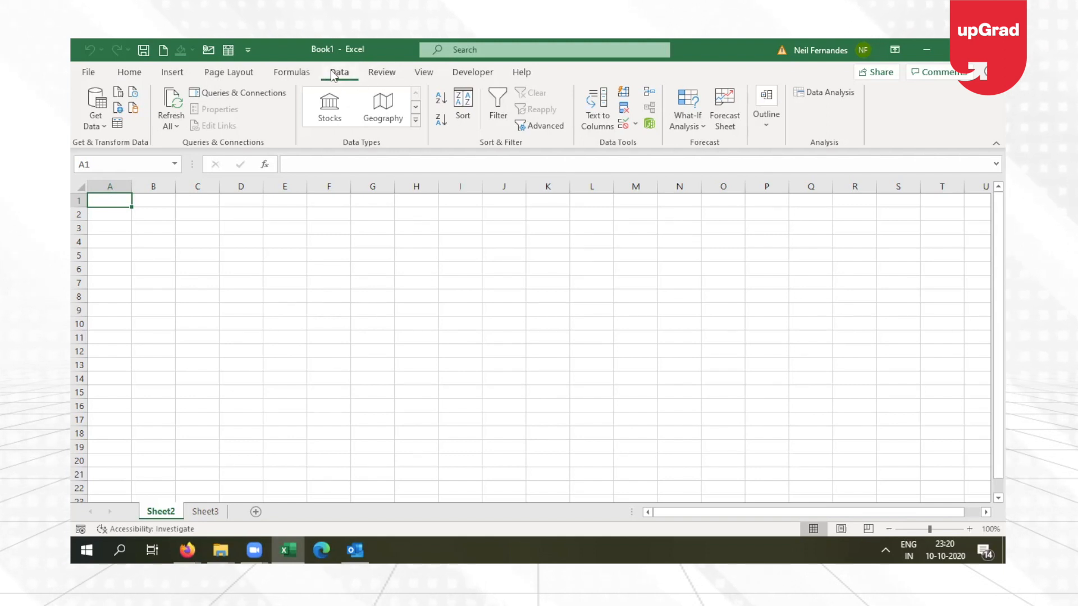
- Look through the Get Data sources, including the file, database, Azure and other-source import options
{"action": "left_click", "coordinate": [95, 125]}
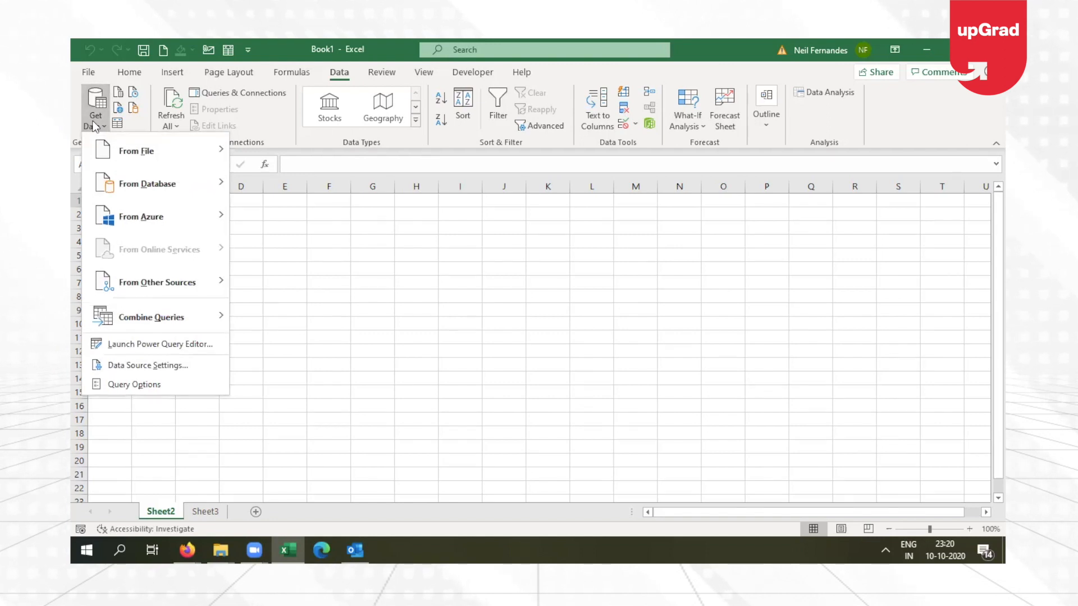
{"action": "left_click", "coordinate": [390, 353]}
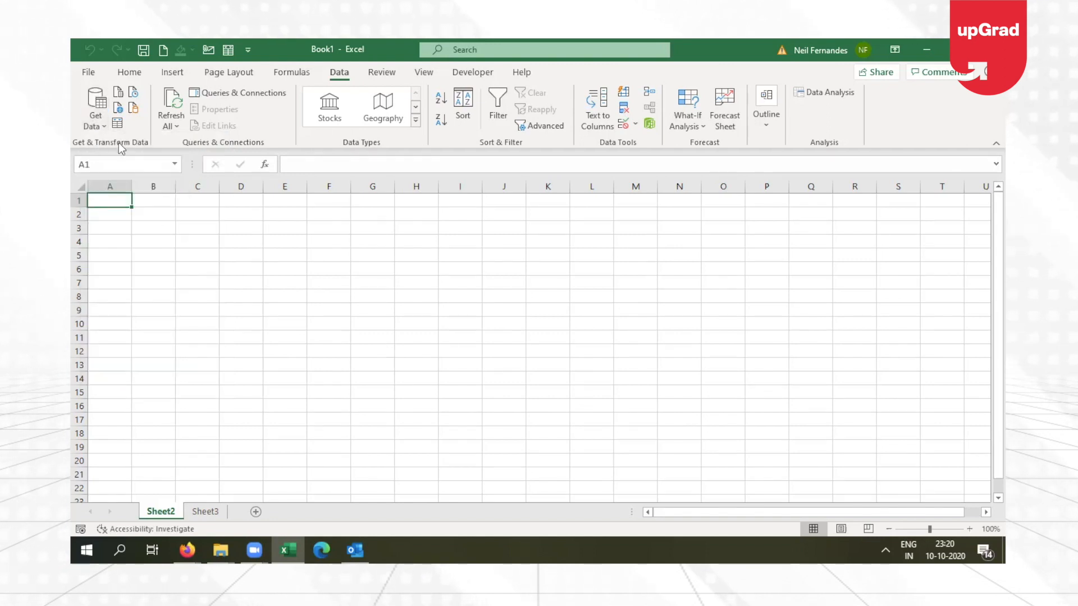
{"action": "left_click", "coordinate": [91, 112]}
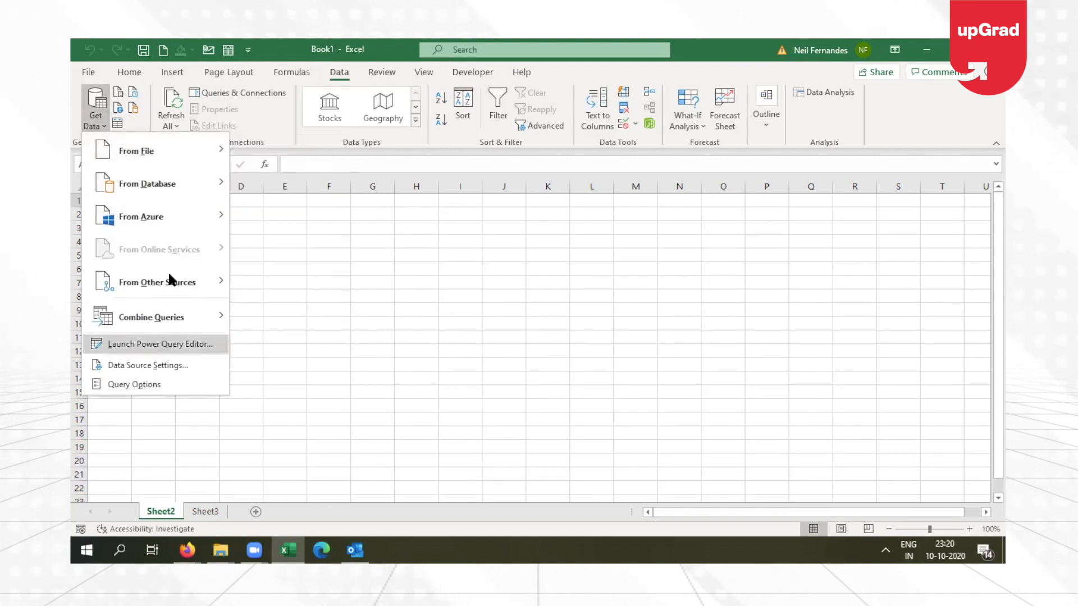
{"action": "mouse_move", "coordinate": [163, 157]}
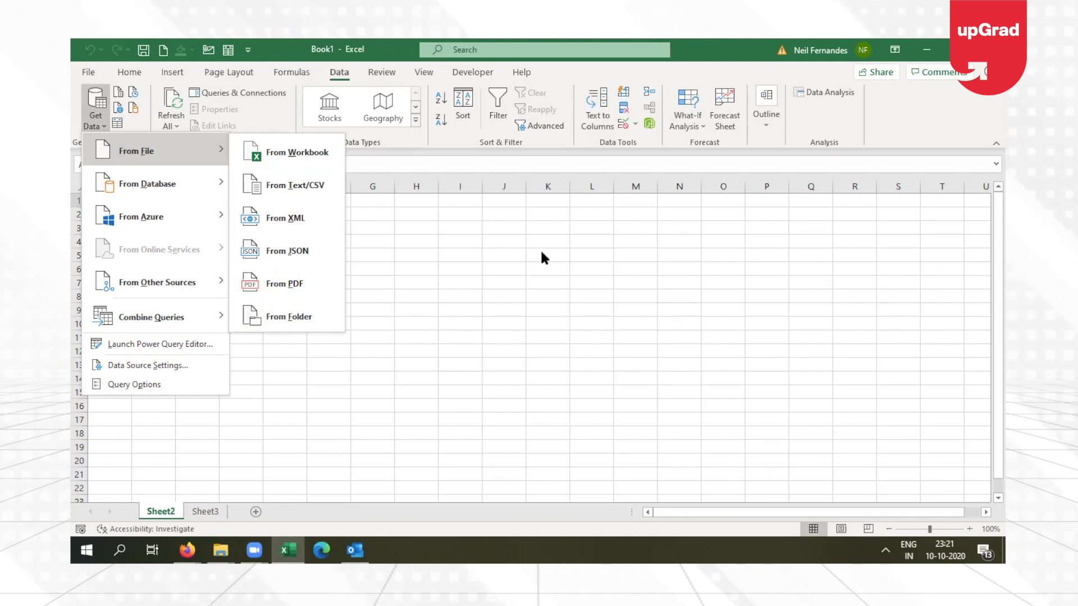
{"action": "mouse_move", "coordinate": [189, 187]}
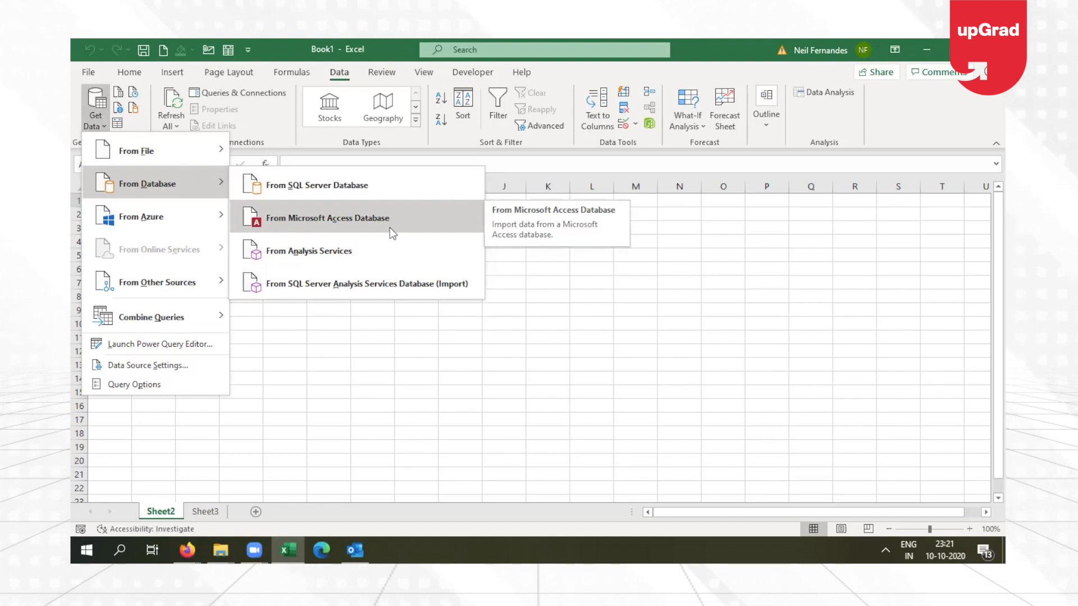
{"action": "mouse_move", "coordinate": [170, 218]}
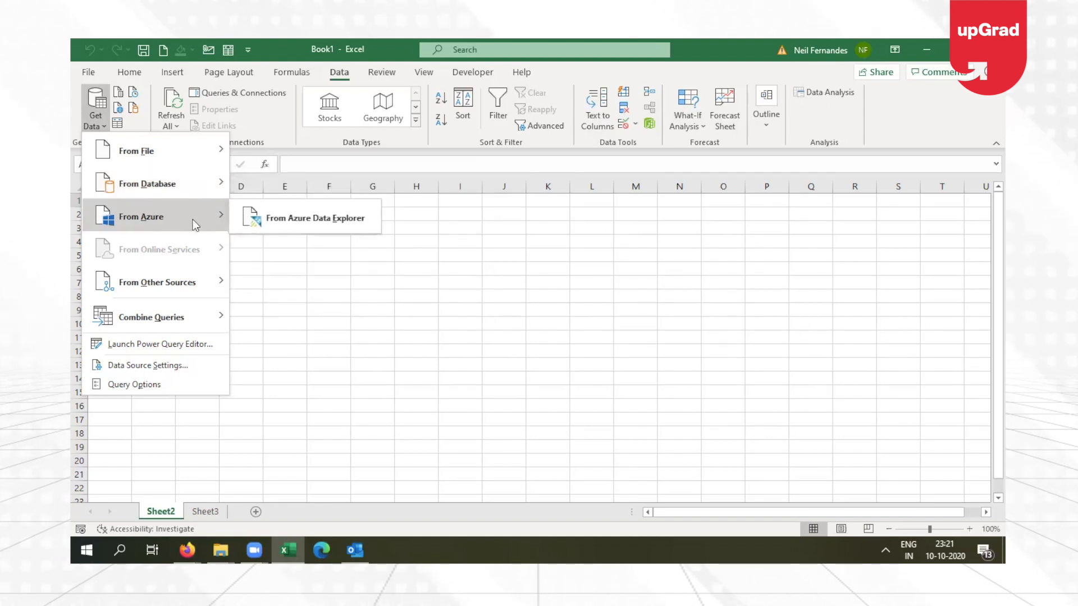
{"action": "mouse_move", "coordinate": [165, 289]}
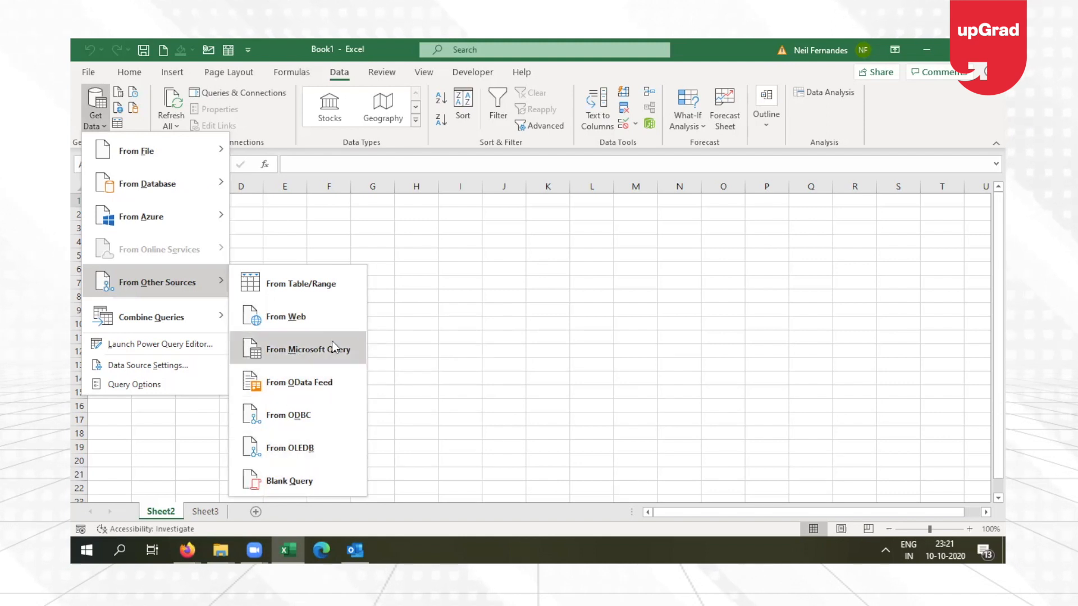
{"action": "left_click", "coordinate": [378, 221]}
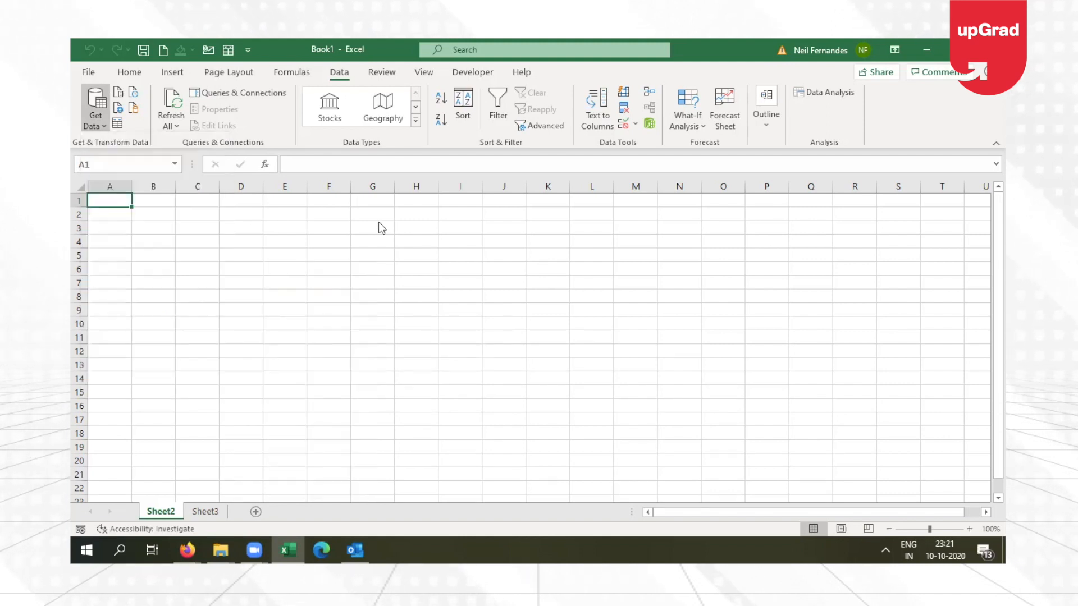
{"action": "left_click", "coordinate": [102, 120]}
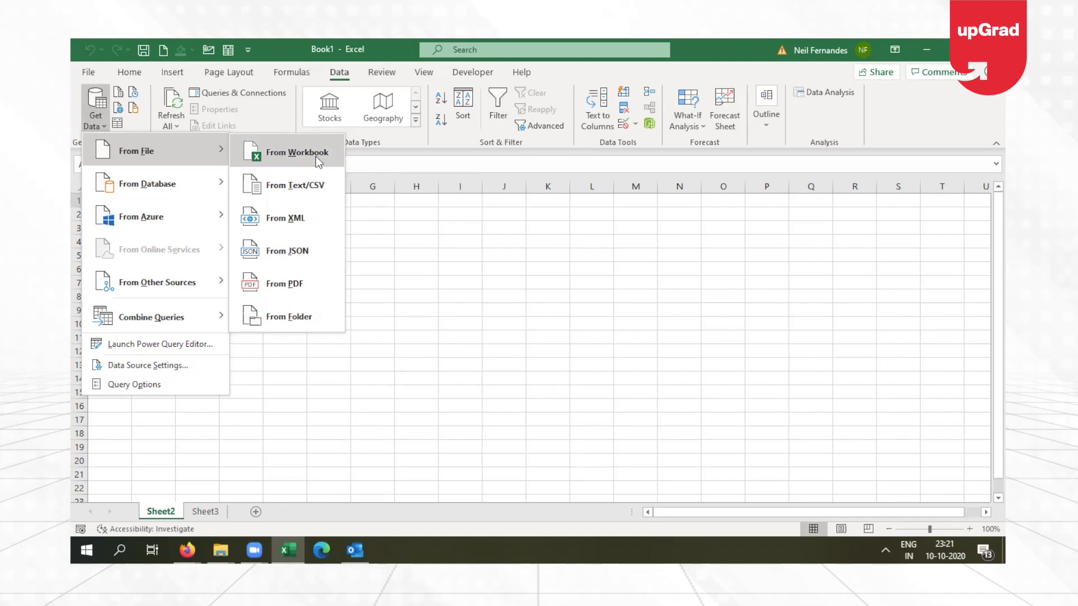
{"action": "left_click", "coordinate": [291, 163]}
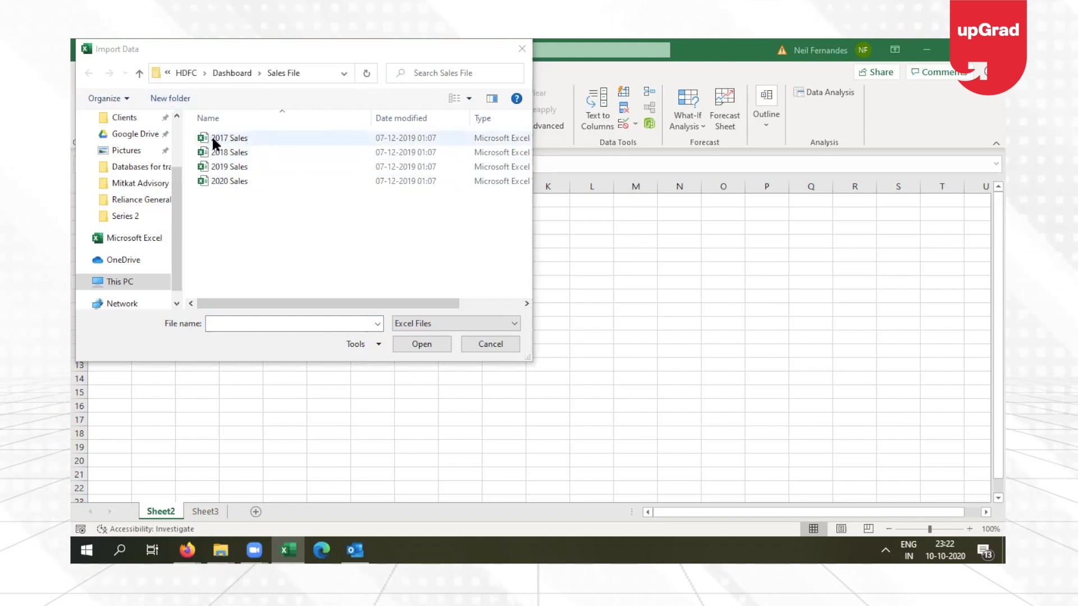
{"action": "left_click", "coordinate": [226, 140]}
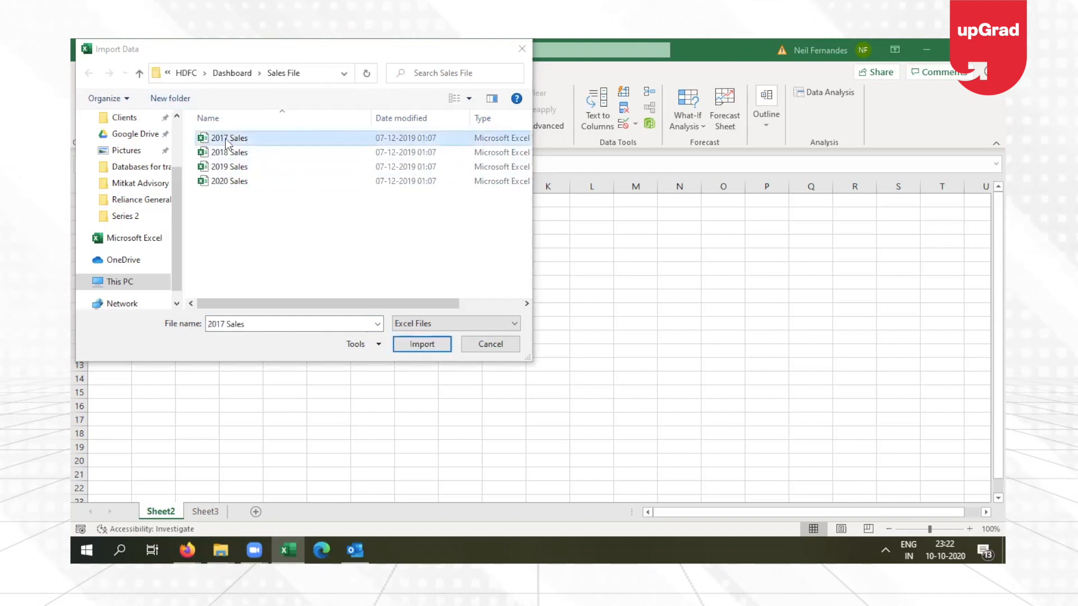
{"action": "left_click", "coordinate": [229, 181]}
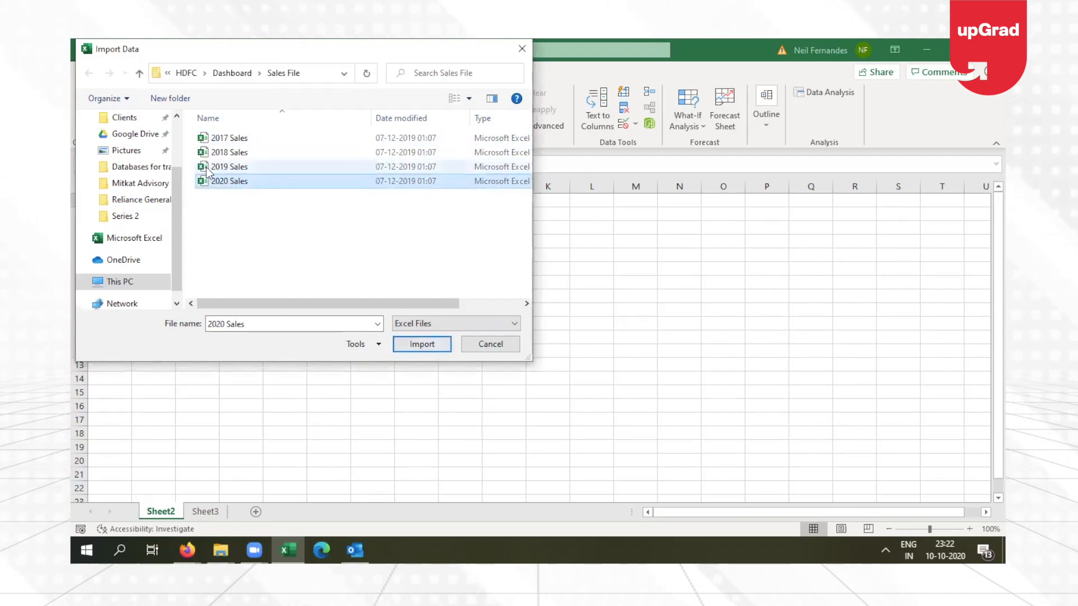
{"action": "left_click", "coordinate": [421, 344]}
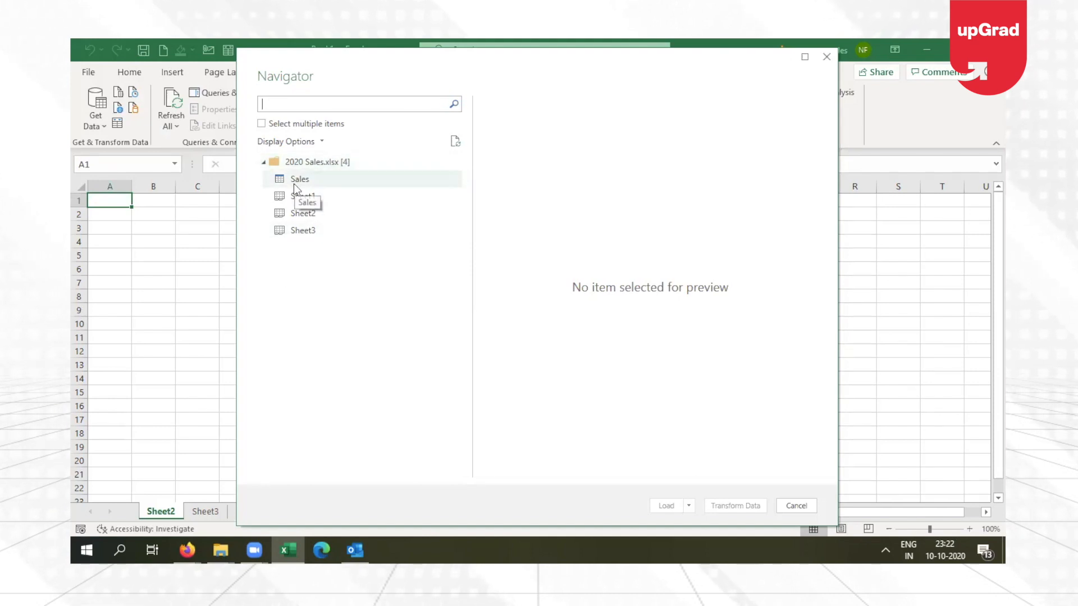
{"action": "key", "text": "Escape"}
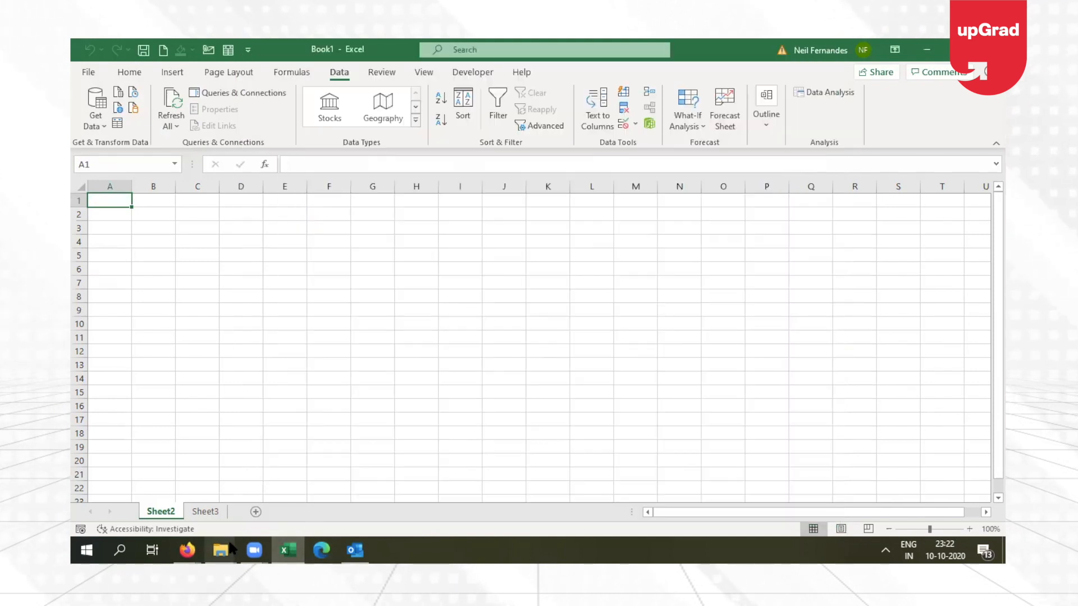
- Open the 2020 Sales workbook from the Sales File folder, check the table name of its sales data, and close the workbook
{"action": "mouse_move", "coordinate": [226, 544]}
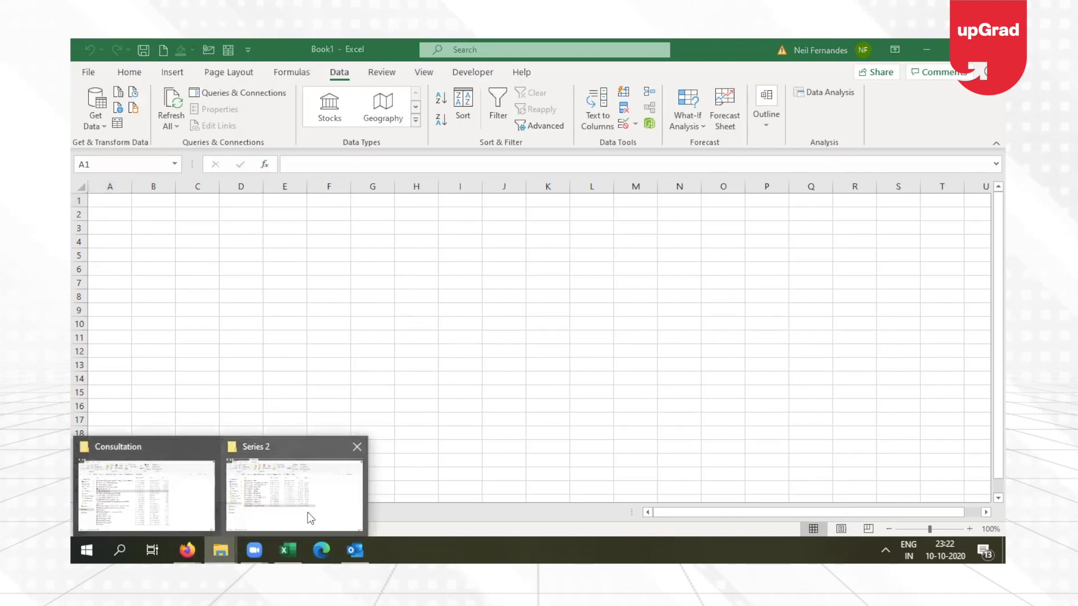
{"action": "left_click", "coordinate": [309, 515]}
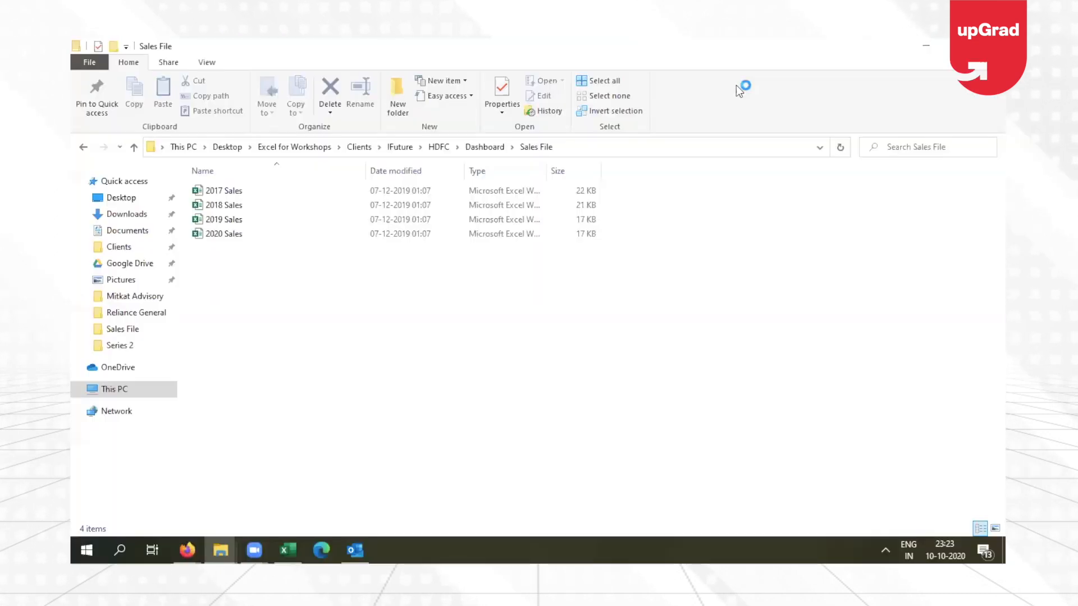
{"action": "left_click", "coordinate": [228, 234]}
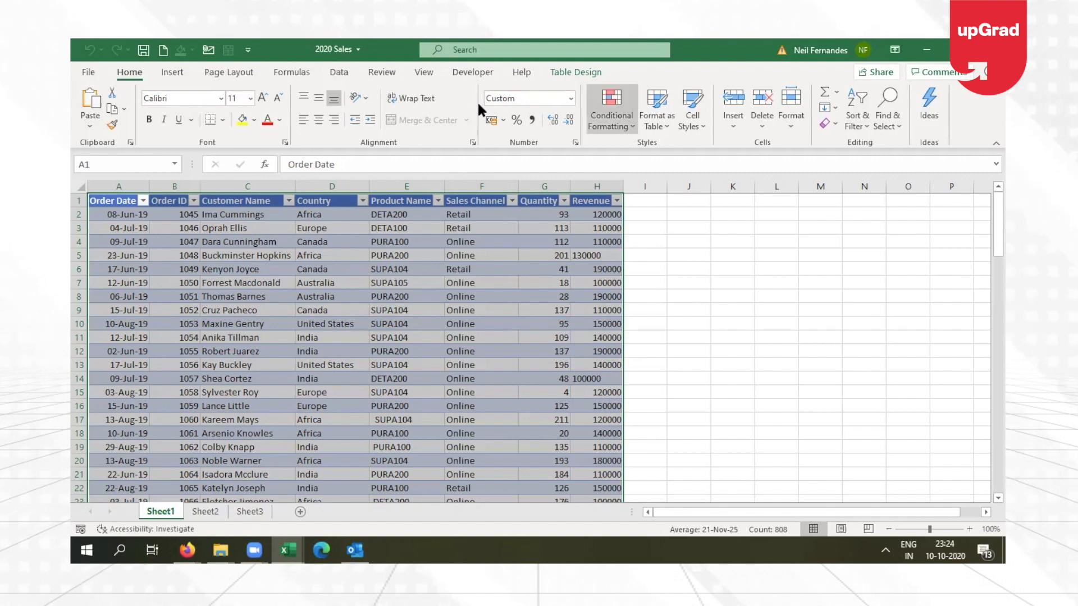
{"action": "left_click", "coordinate": [583, 72]}
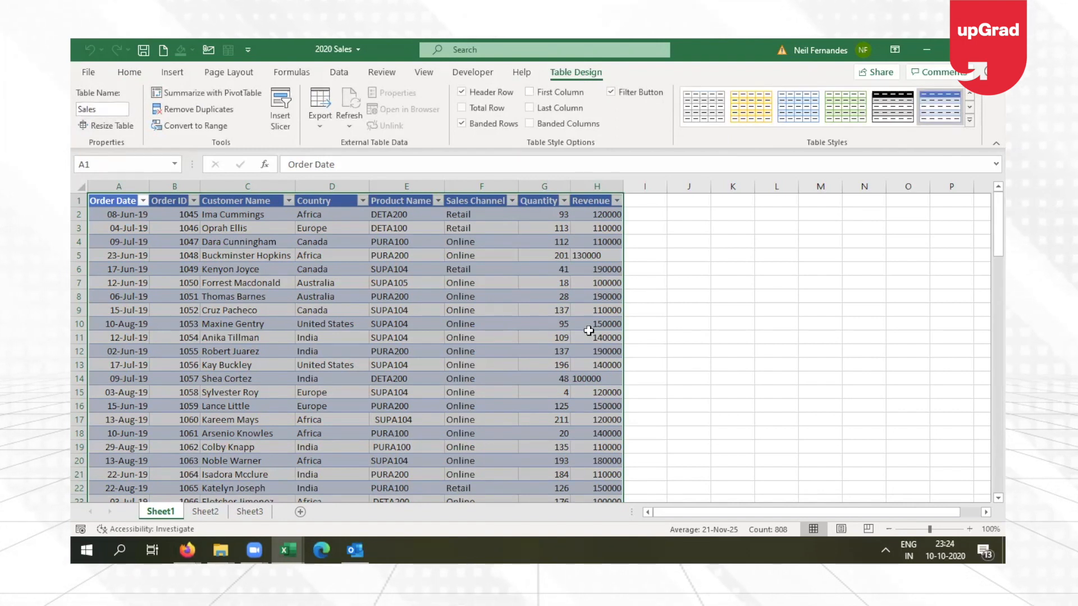
{"action": "left_click", "coordinate": [484, 324]}
{"action": "left_click", "coordinate": [990, 49]}
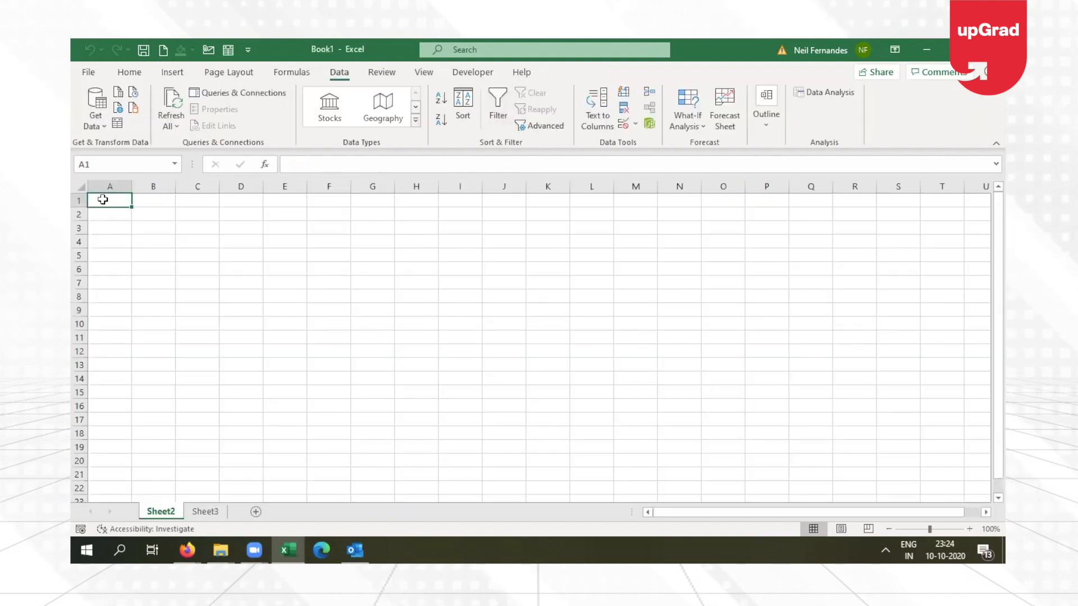
- Start a Get Data import from a workbook file, using 2020 Sales as the source
{"action": "left_click", "coordinate": [96, 110]}
{"action": "mouse_move", "coordinate": [167, 148]}
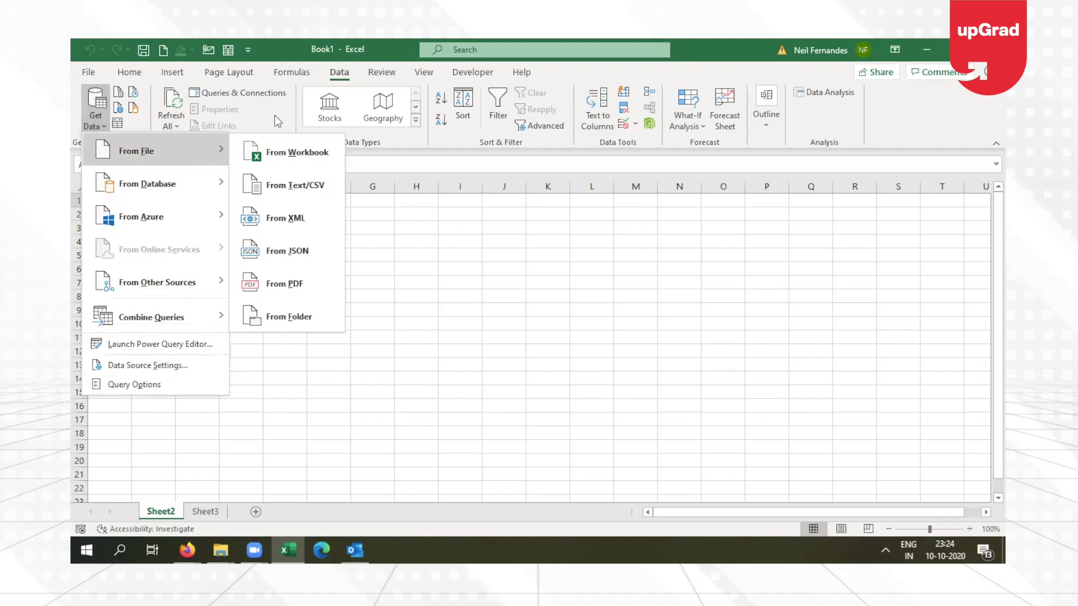
{"action": "left_click", "coordinate": [304, 156]}
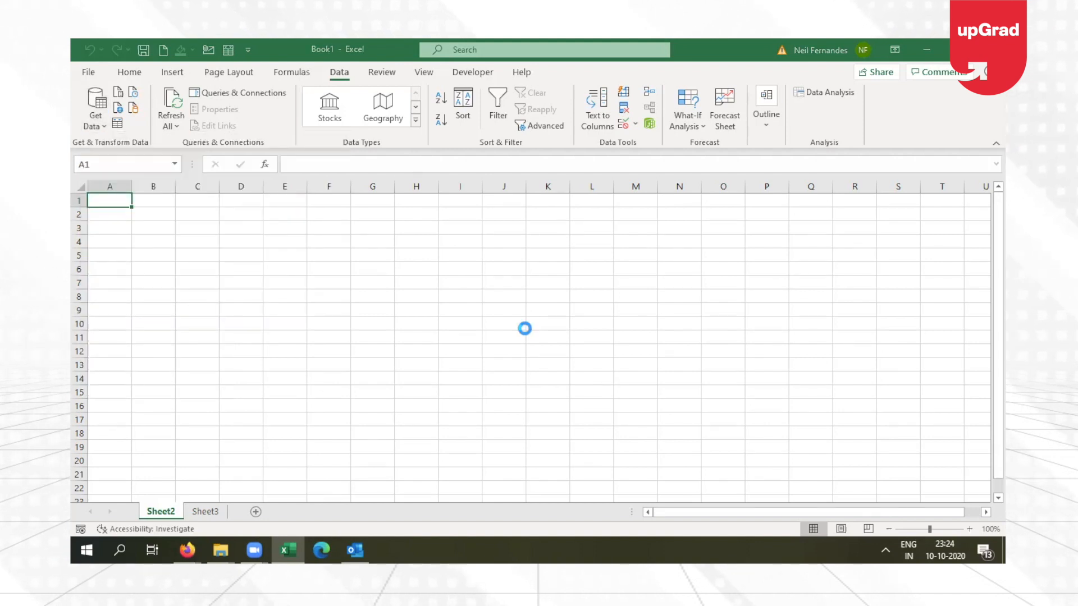
{"action": "left_click", "coordinate": [231, 182]}
{"action": "double_click", "coordinate": [232, 181]}
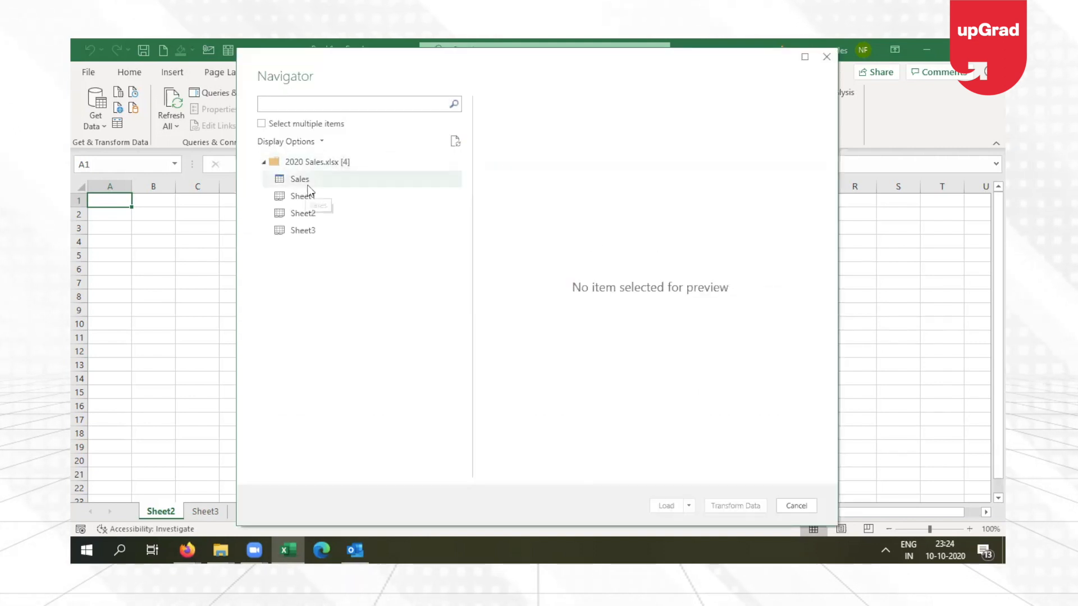
- Compare the previews of the Sales table and Sheet1, and select the Sales table for import
{"action": "left_click", "coordinate": [313, 184]}
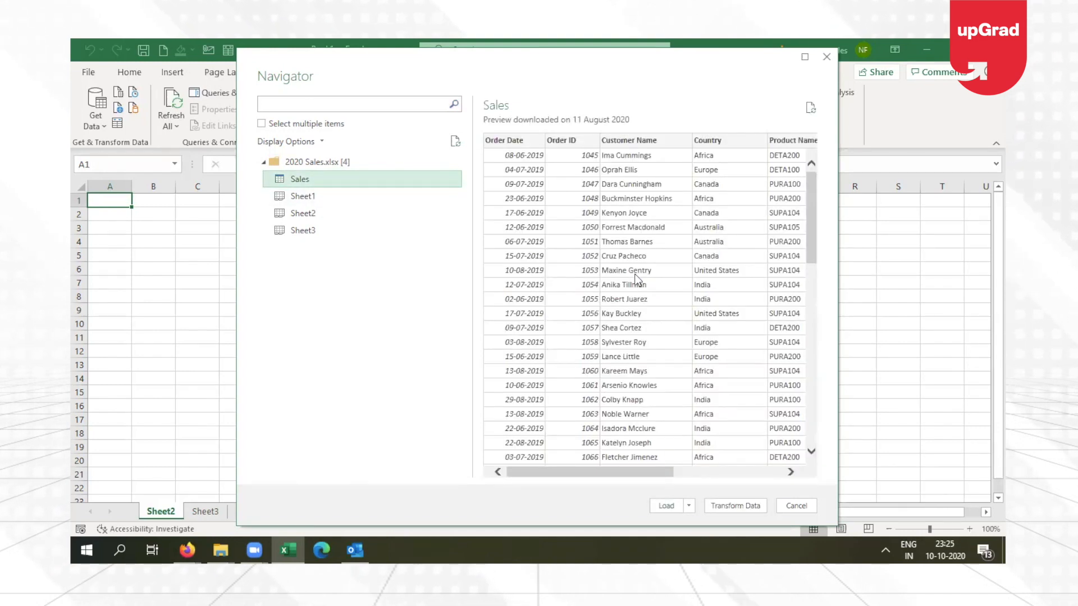
{"action": "left_click_drag", "start_coordinate": [812, 254], "coordinate": [814, 182]}
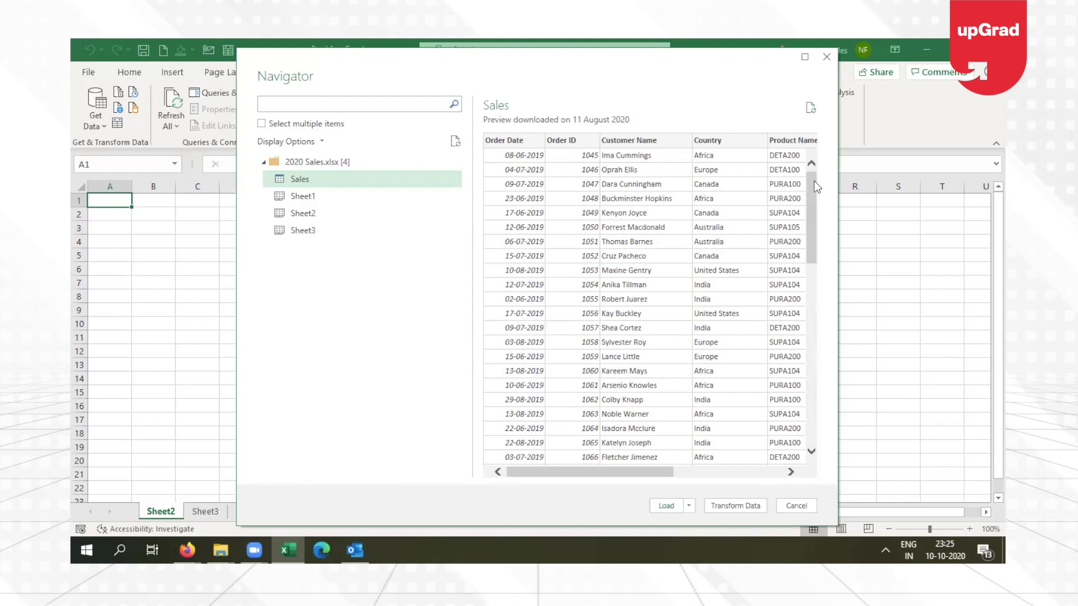
{"action": "left_click", "coordinate": [315, 197]}
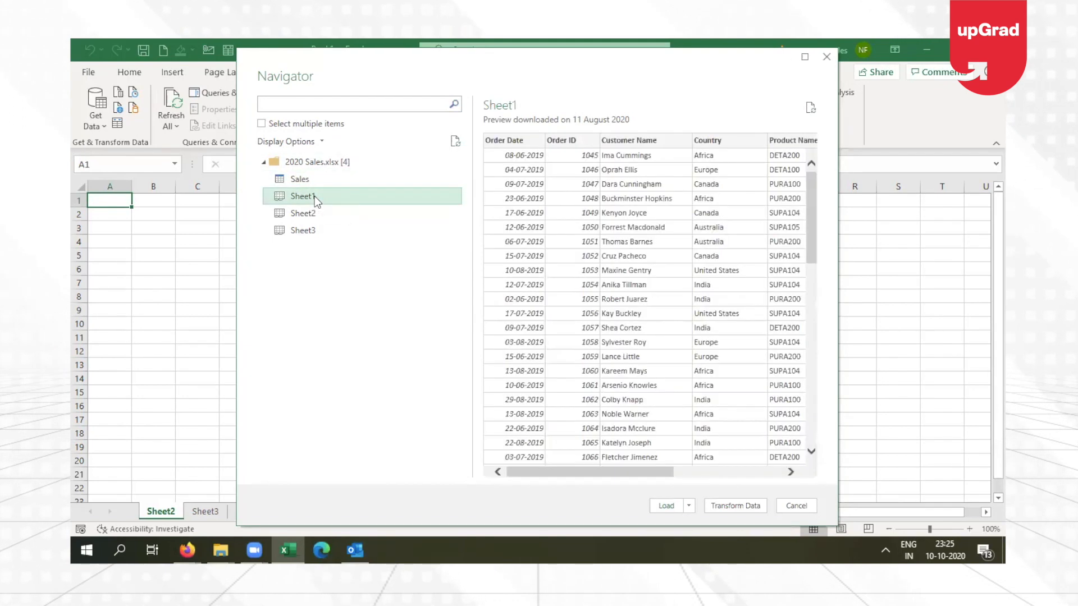
{"action": "left_click_drag", "start_coordinate": [809, 254], "coordinate": [827, 479]}
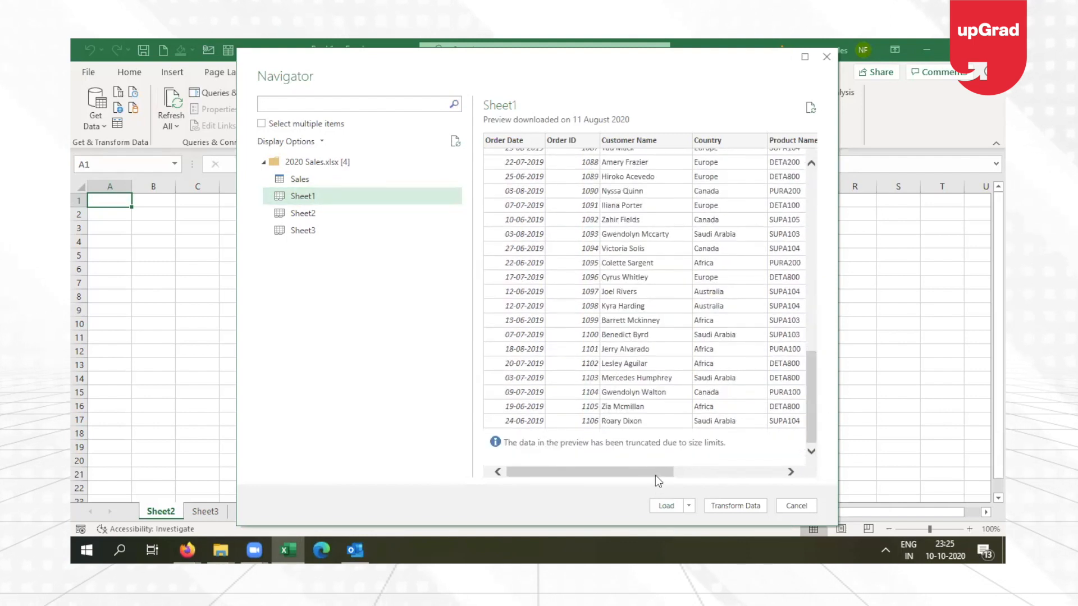
{"action": "left_click_drag", "start_coordinate": [655, 472], "coordinate": [524, 461]}
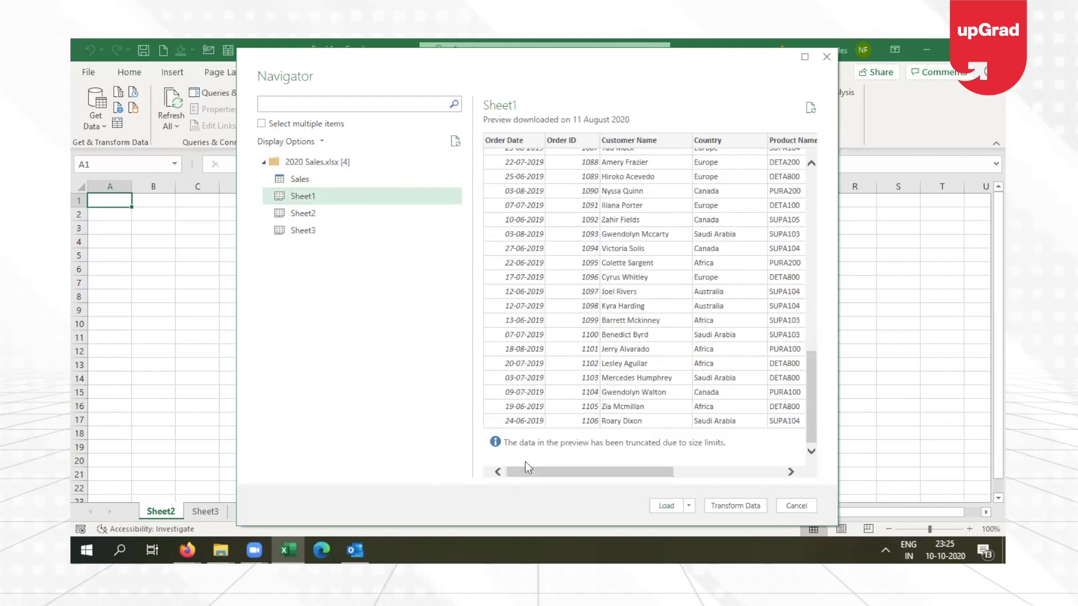
{"action": "left_click", "coordinate": [306, 179]}
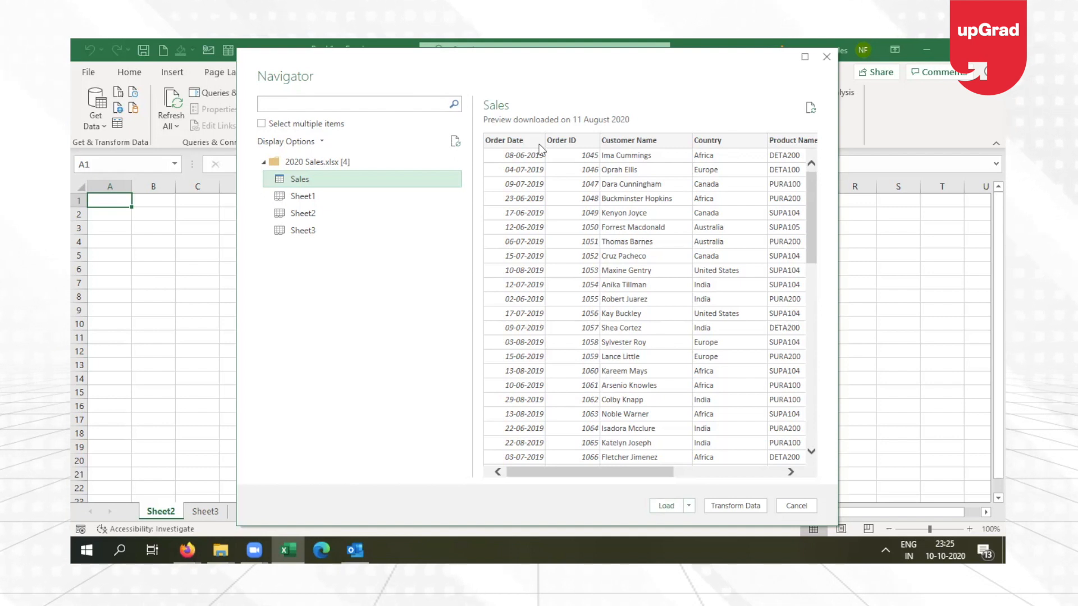
- Compare the import view options, and load the Sales data as a table into the existing worksheet at cell A1
{"action": "left_click", "coordinate": [689, 505]}
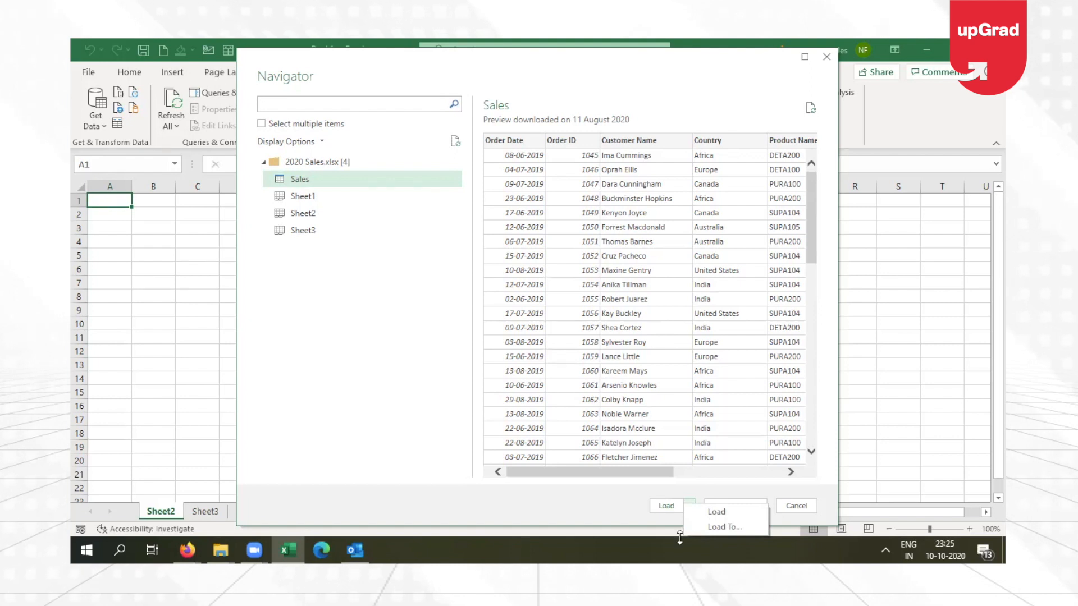
{"action": "left_click", "coordinate": [721, 527]}
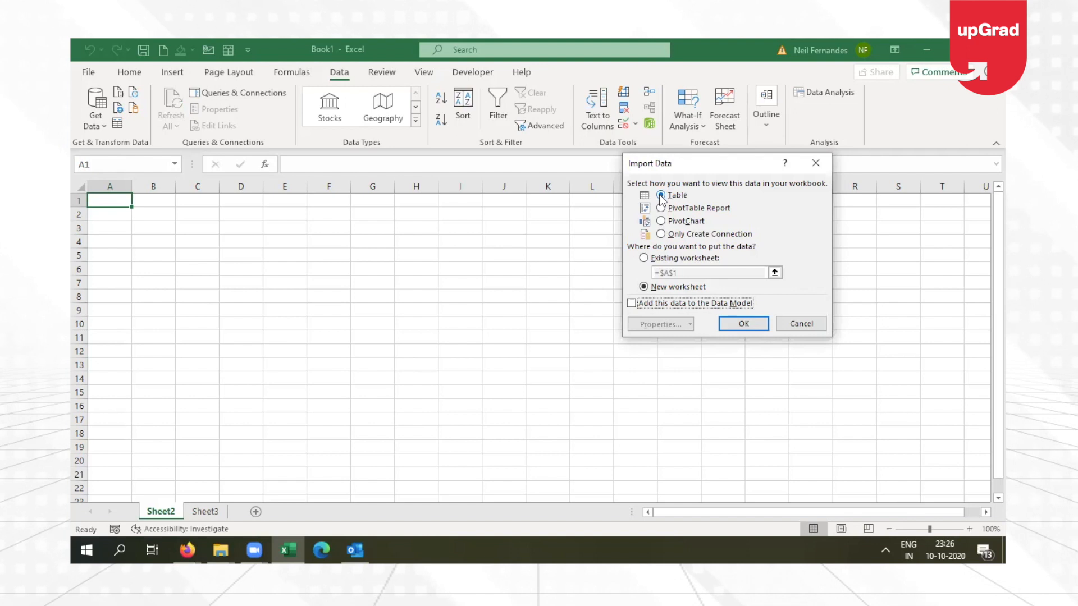
{"action": "left_click", "coordinate": [660, 208]}
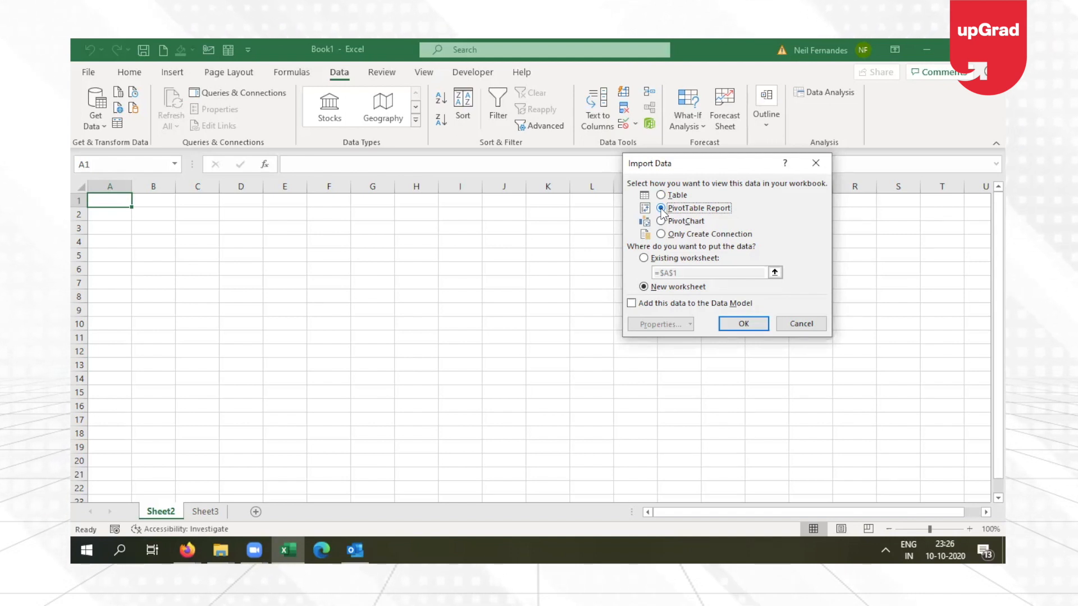
{"action": "left_click", "coordinate": [660, 221]}
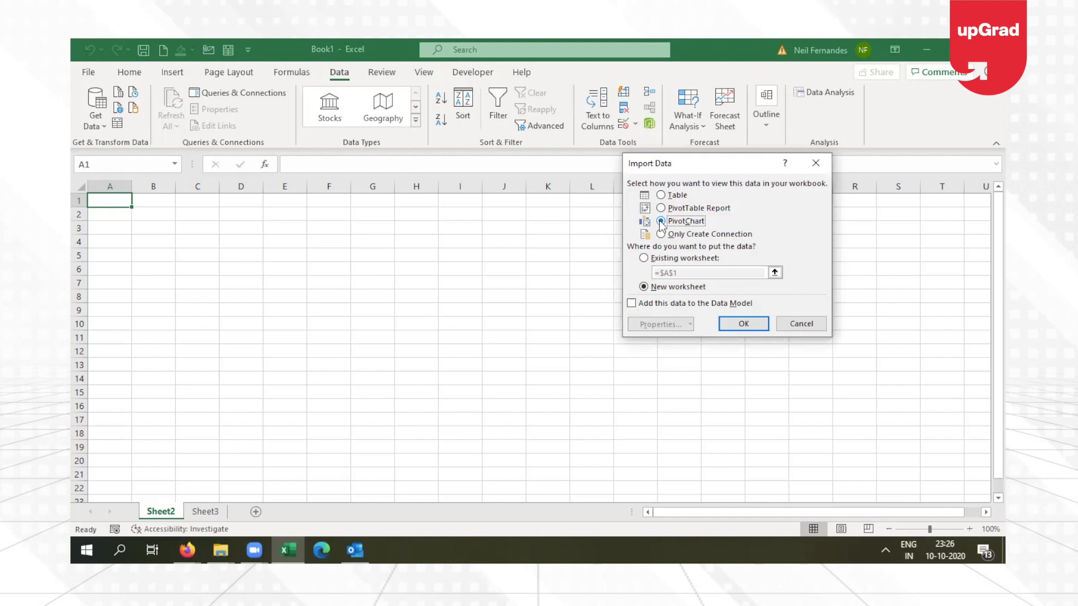
{"action": "left_click", "coordinate": [660, 234]}
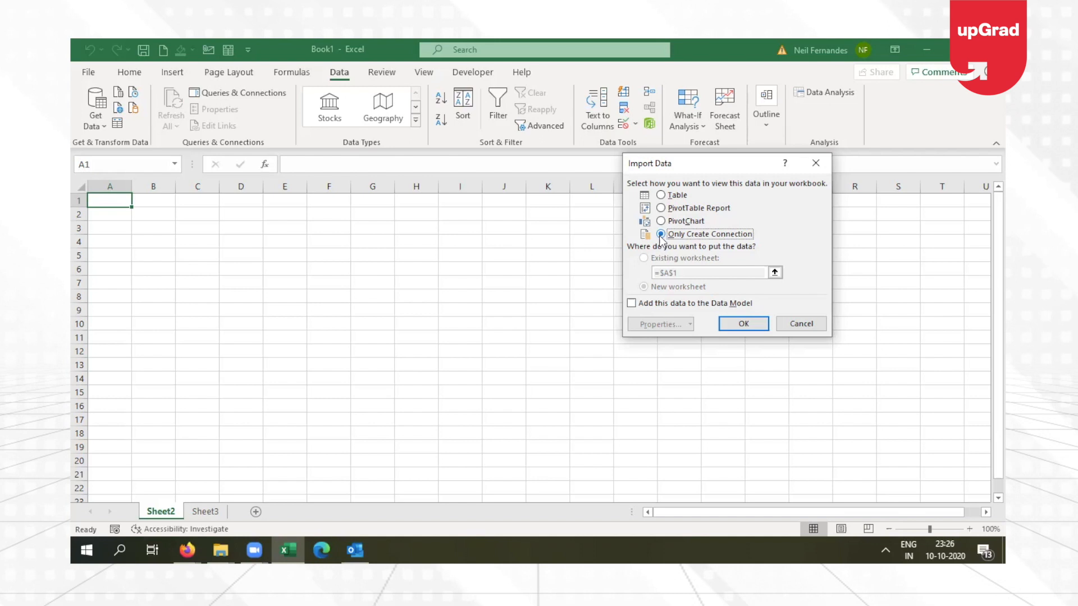
{"action": "left_click", "coordinate": [660, 195]}
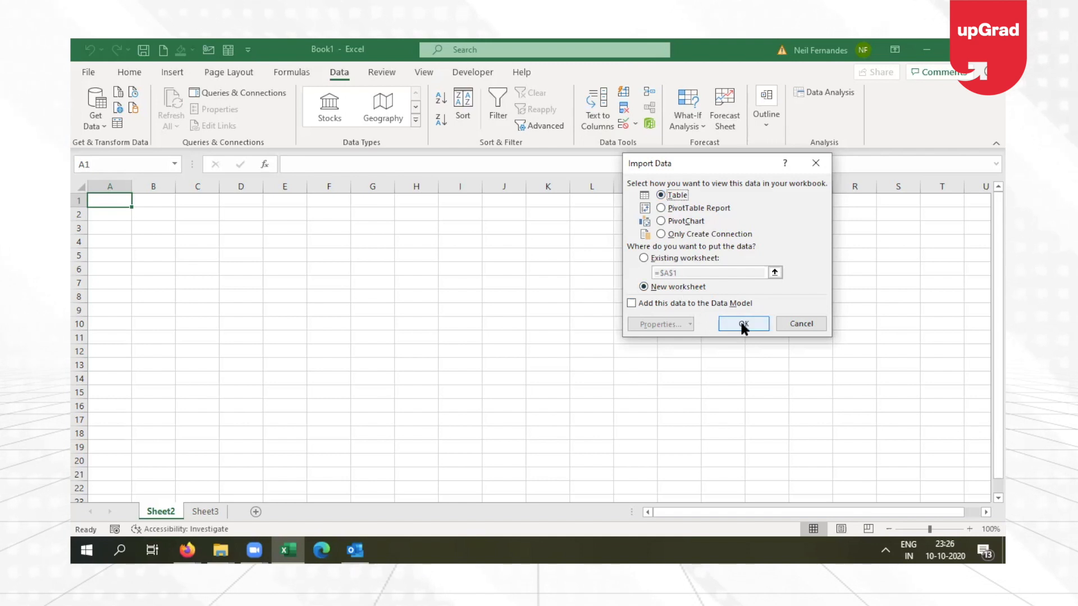
{"action": "left_click", "coordinate": [643, 258]}
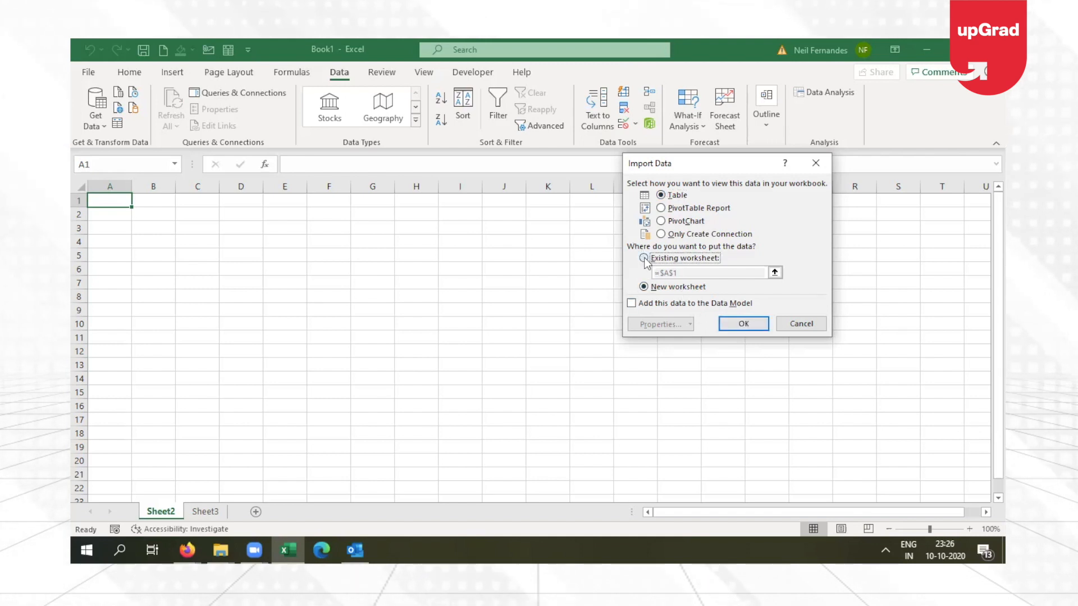
{"action": "left_click", "coordinate": [686, 273]}
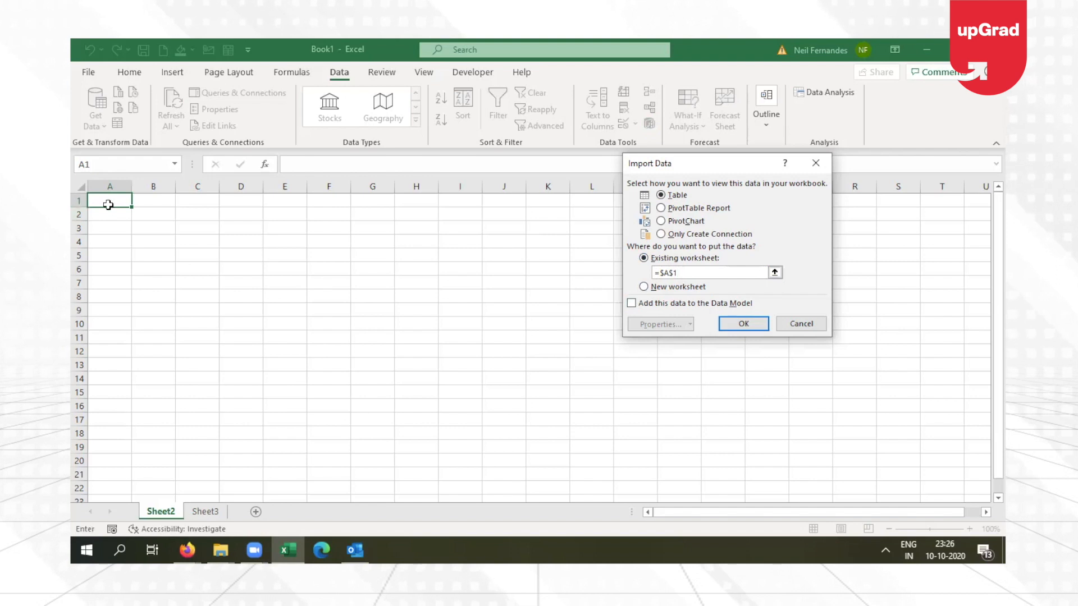
{"action": "left_click", "coordinate": [750, 324]}
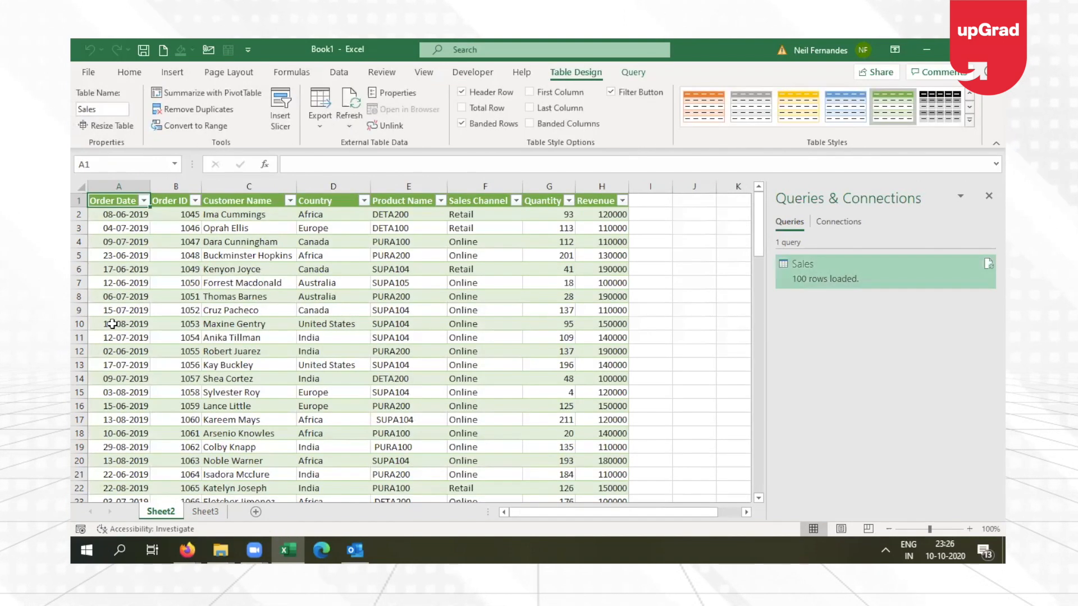
- Look through the rows and columns of the imported Sales table, from Order Date to Revenue
{"action": "left_click", "coordinate": [115, 200]}
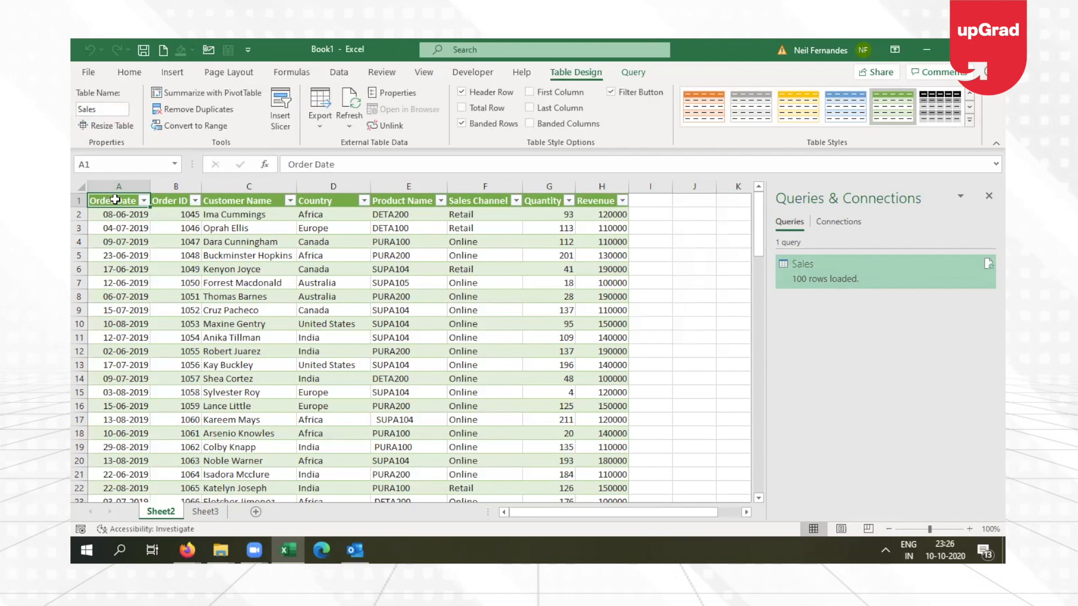
{"action": "key", "text": "Right"}
{"action": "key", "text": "Down"}
{"action": "key", "text": "Down"}
{"action": "key", "text": "Down"}
{"action": "key", "text": "Down"}
{"action": "key", "text": "Down"}
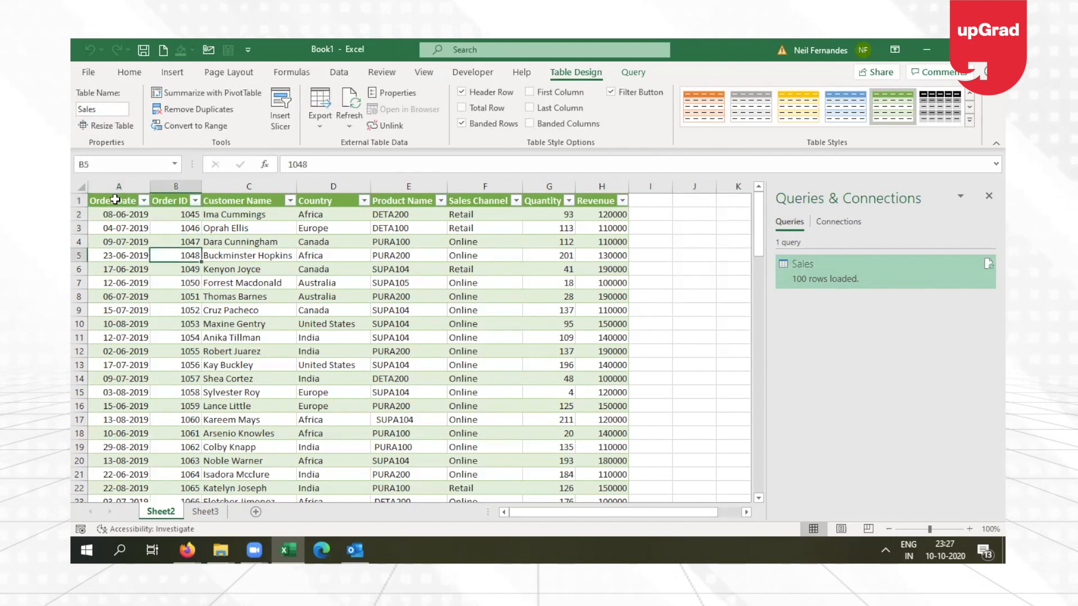
{"action": "key", "text": "Down"}
{"action": "key", "text": "Down"}
{"action": "key", "text": "Down"}
{"action": "key", "text": "Down"}
{"action": "key", "text": "Down"}
{"action": "key", "text": "Down"}
{"action": "key", "text": "Down"}
{"action": "key", "text": "Down"}
{"action": "key", "text": "Down"}
{"action": "key", "text": "Down"}
{"action": "key", "text": "Down"}
{"action": "key", "text": "Down"}
{"action": "key", "text": "Down"}
{"action": "key", "text": "Down"}
{"action": "key", "text": "Down"}
{"action": "key", "text": "Down"}
{"action": "key", "text": "Down"}
{"action": "key", "text": "Down"}
{"action": "key", "text": "Down"}
{"action": "key", "text": "Down"}
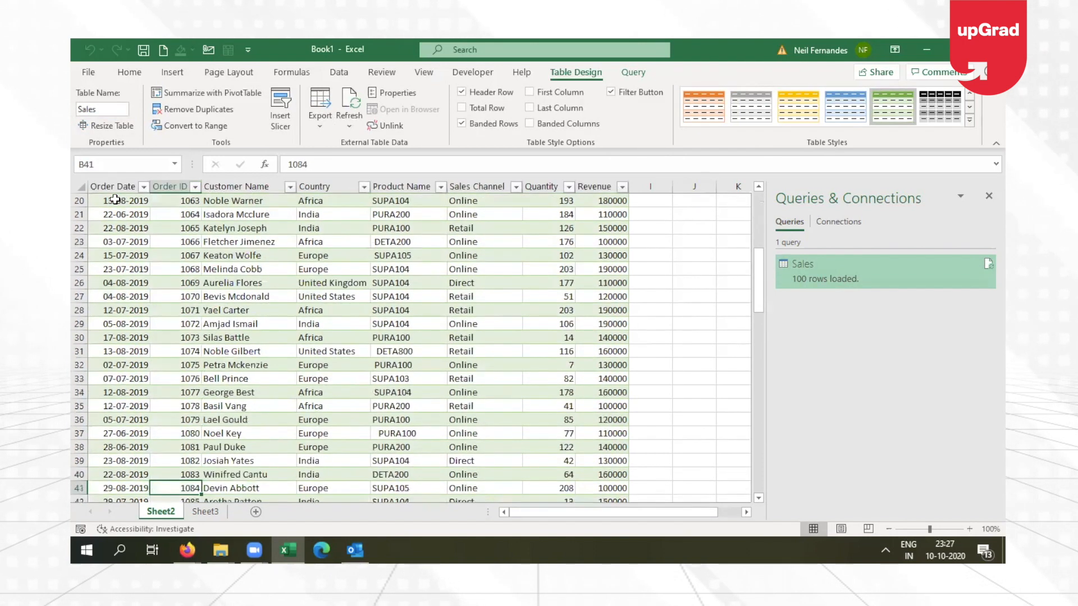
{"action": "key", "text": "Up"}
{"action": "key", "text": "Up"}
{"action": "key", "text": "Up"}
{"action": "key", "text": "Up"}
{"action": "key", "text": "Up"}
{"action": "key", "text": "Up"}
{"action": "key", "text": "Up"}
{"action": "key", "text": "Up"}
{"action": "key", "text": "Up"}
{"action": "key", "text": "Up"}
{"action": "key", "text": "Up"}
{"action": "key", "text": "Up"}
{"action": "key", "text": "Up"}
{"action": "key", "text": "Up"}
{"action": "key", "text": "Up"}
{"action": "key", "text": "Up"}
{"action": "key", "text": "Up"}
{"action": "key", "text": "Up"}
{"action": "key", "text": "Up"}
{"action": "key", "text": "Up"}
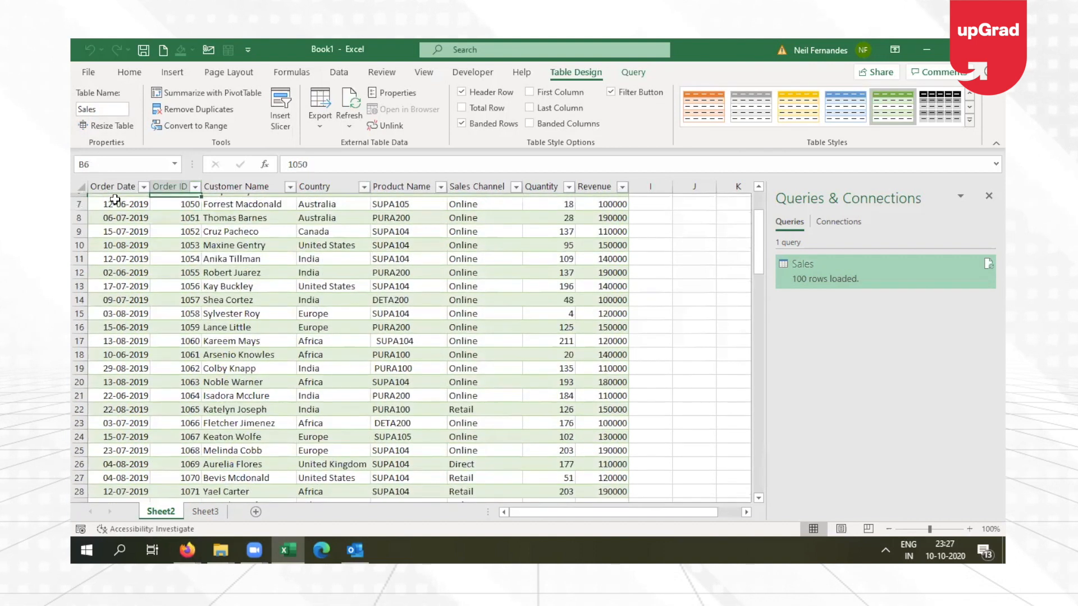
{"action": "key", "text": "Down"}
{"action": "key", "text": "Right"}
{"action": "key", "text": "Right"}
{"action": "key", "text": "Right"}
{"action": "key", "text": "Right"}
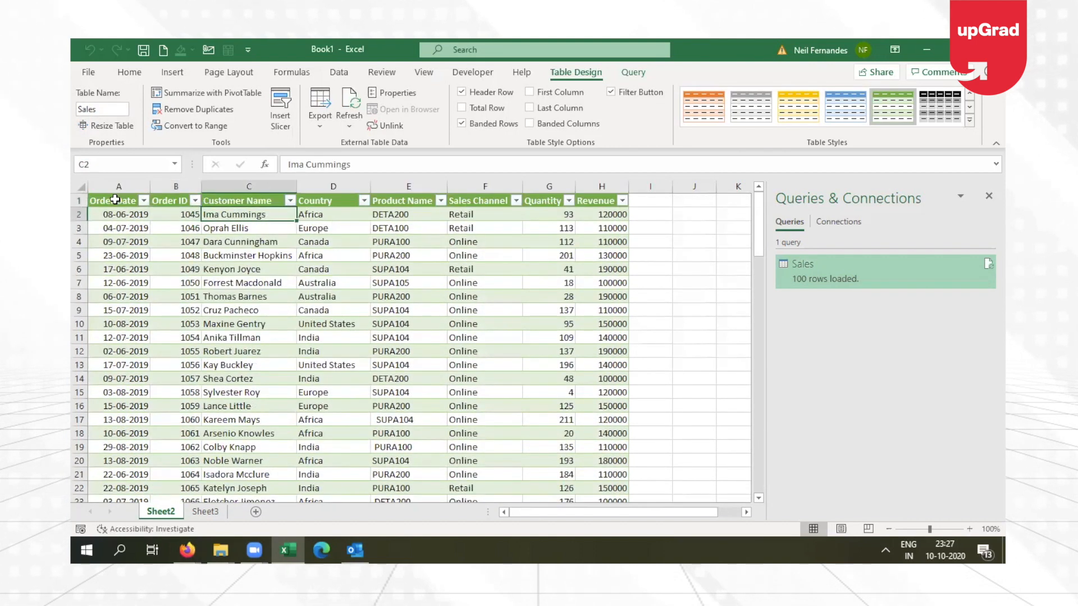
{"action": "key", "text": "Right"}
{"action": "key", "text": "Right"}
{"action": "key", "text": "Down"}
{"action": "key", "text": "Down"}
{"action": "key", "text": "Down"}
{"action": "key", "text": "Down"}
{"action": "key", "text": "Down"}
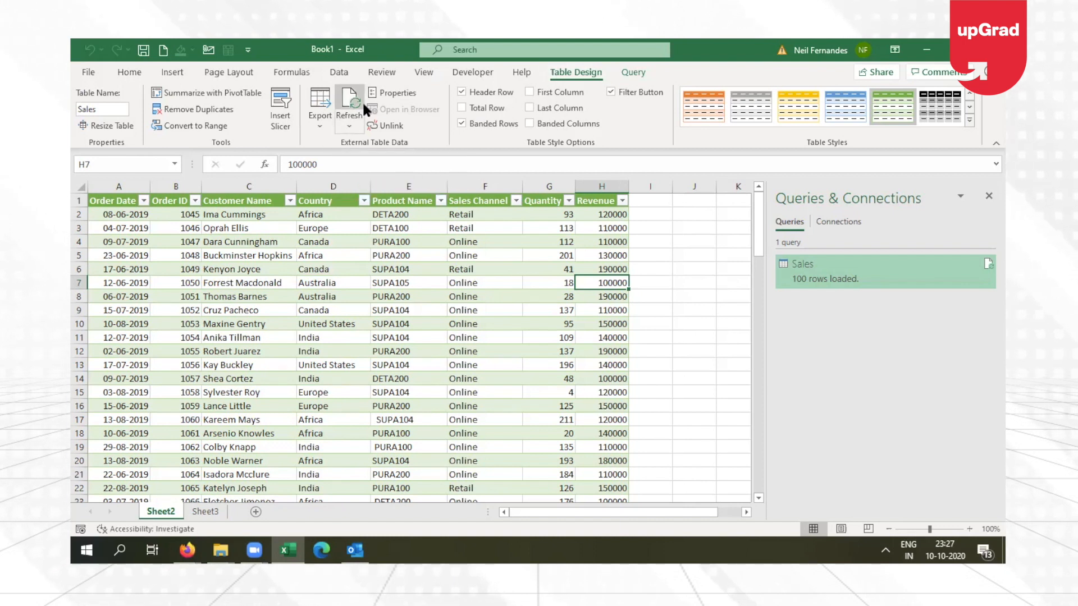
{"action": "left_click", "coordinate": [414, 282]}
{"action": "right_click", "coordinate": [414, 282]}
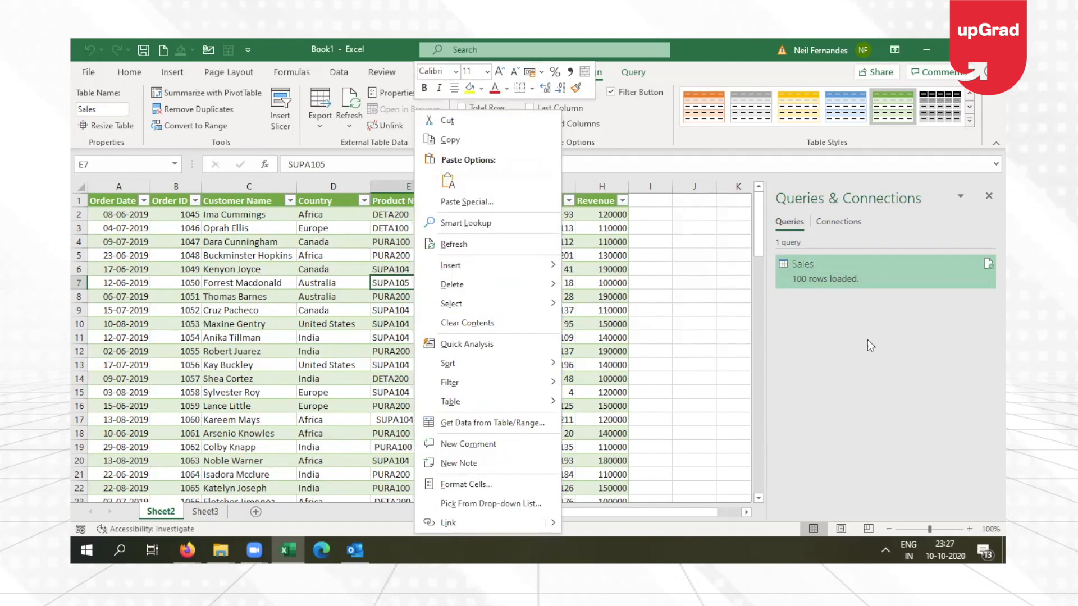
{"action": "left_click", "coordinate": [938, 302]}
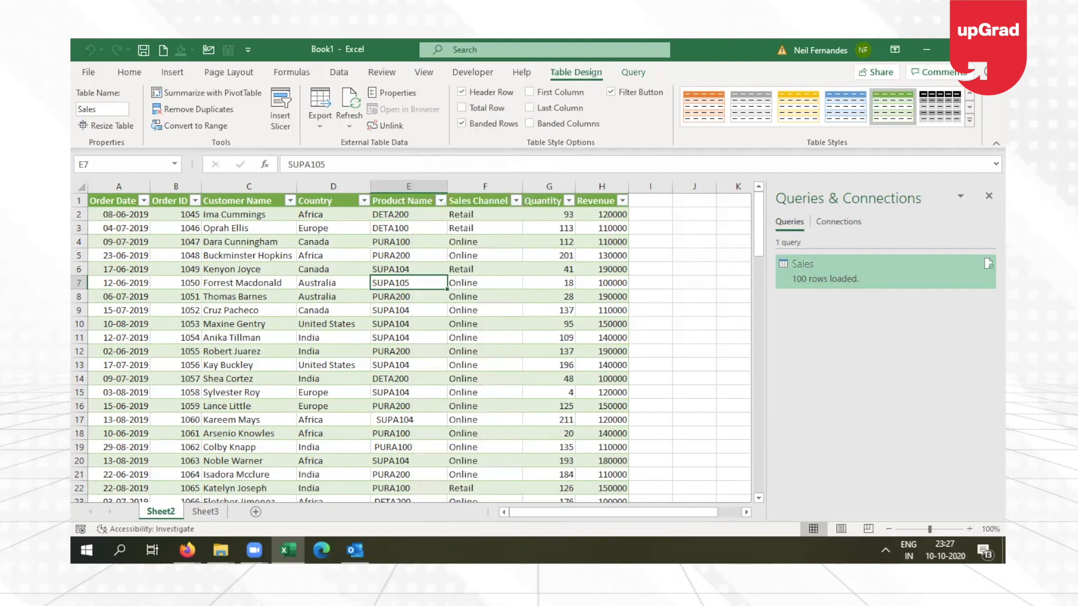
{"action": "mouse_move", "coordinate": [986, 272]}
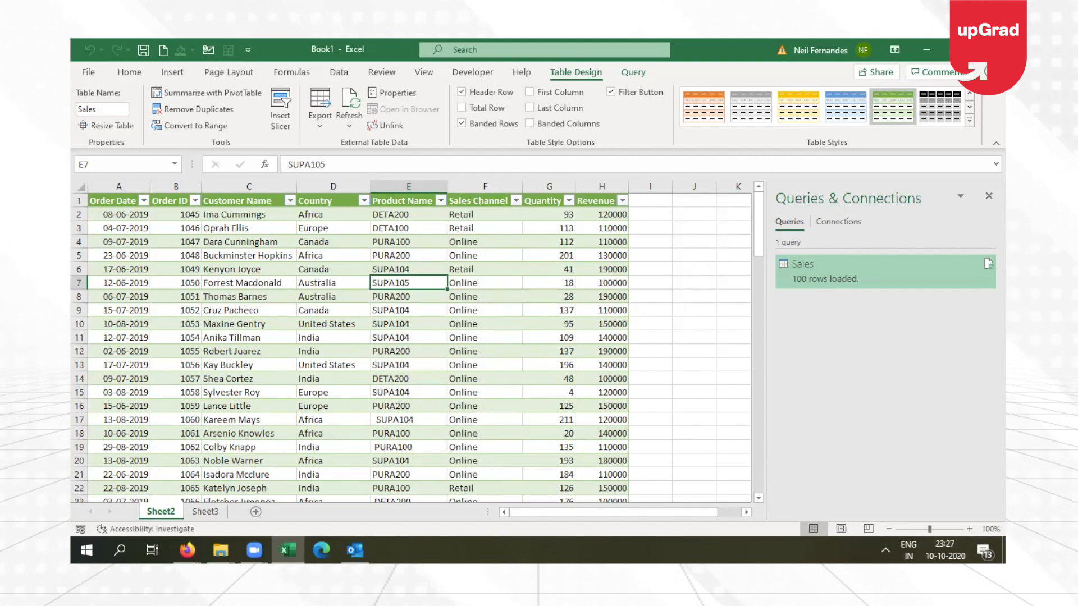
{"action": "left_click", "coordinate": [220, 550]}
{"action": "left_click", "coordinate": [296, 470]}
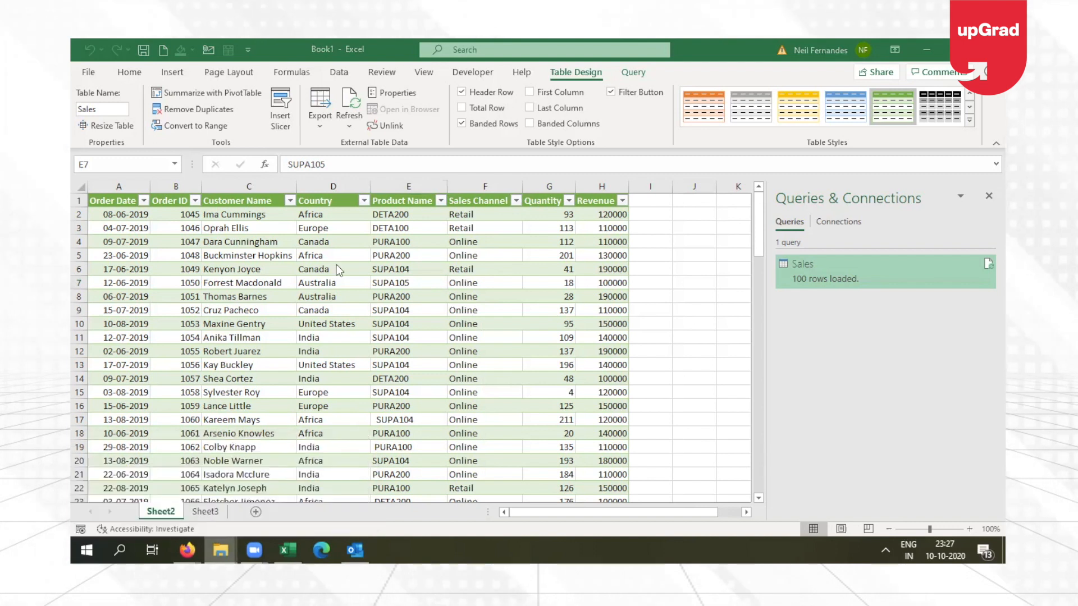
{"action": "left_click", "coordinate": [920, 45]}
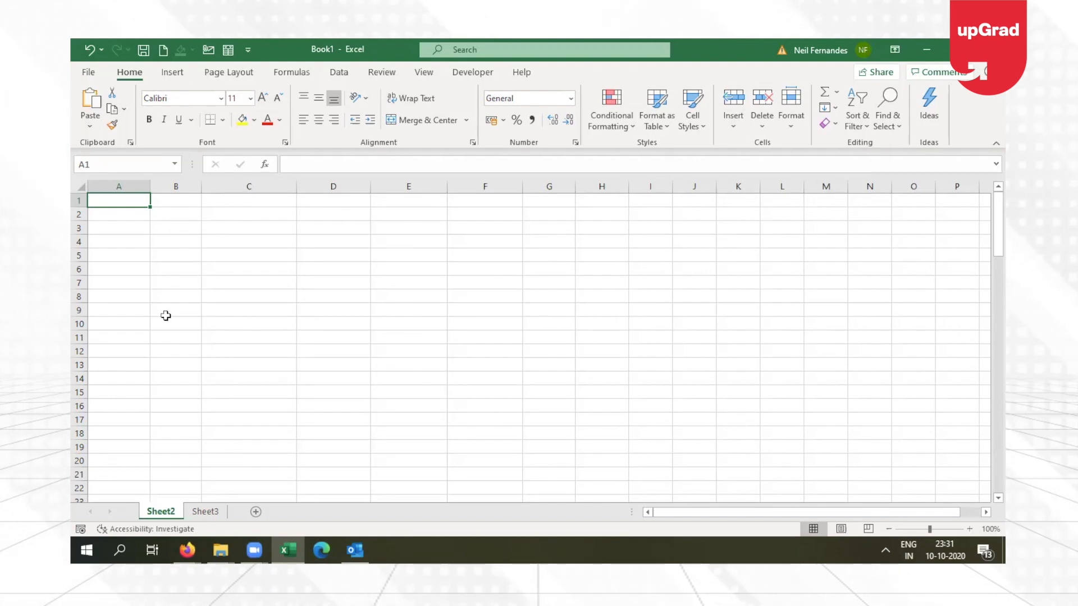
- Import the Sales table from the 2020 Sales workbook with Get Data, opening it in the Power Query Editor through Transform Data
{"action": "left_click", "coordinate": [341, 71]}
{"action": "left_click", "coordinate": [103, 120]}
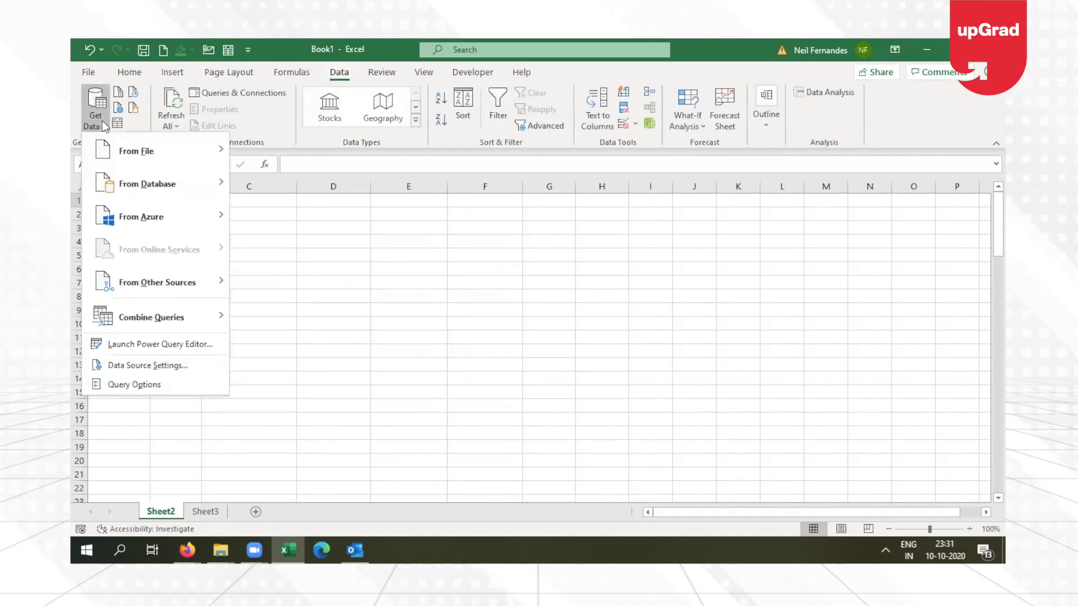
{"action": "mouse_move", "coordinate": [165, 150]}
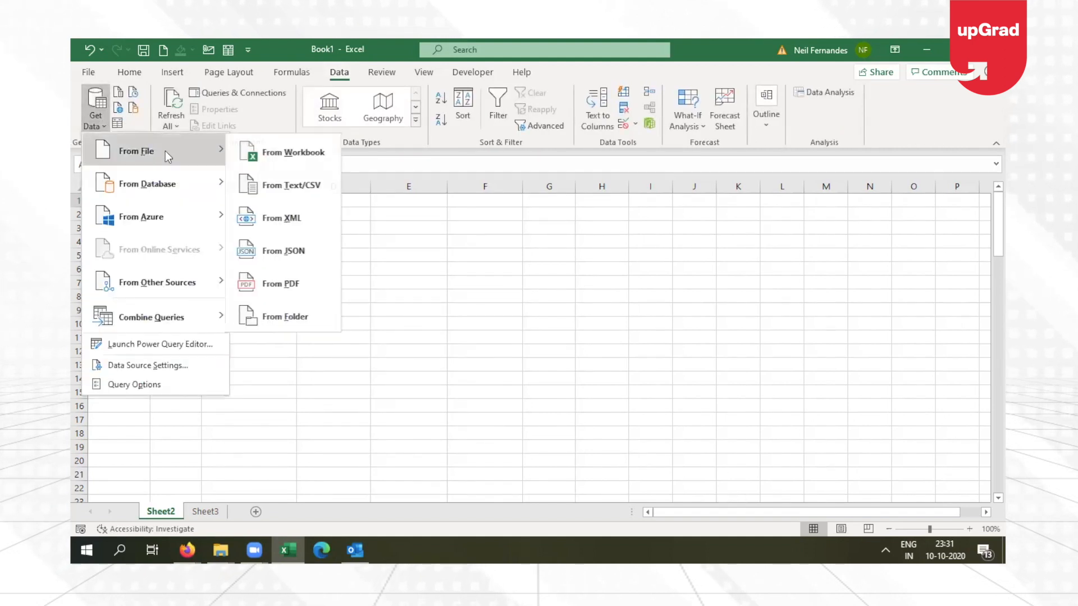
{"action": "left_click", "coordinate": [319, 153]}
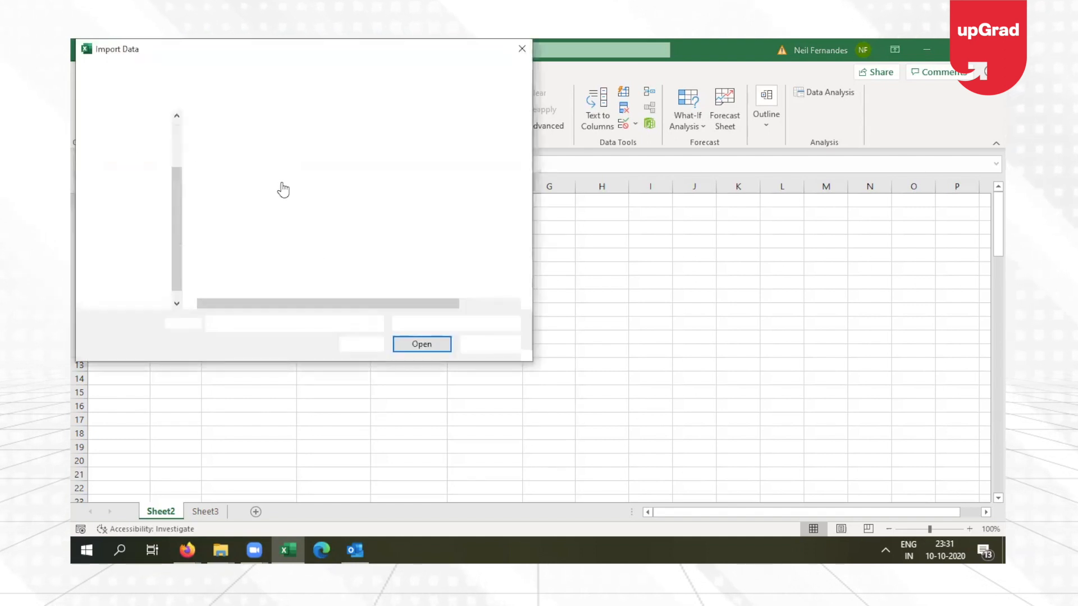
{"action": "double_click", "coordinate": [244, 179]}
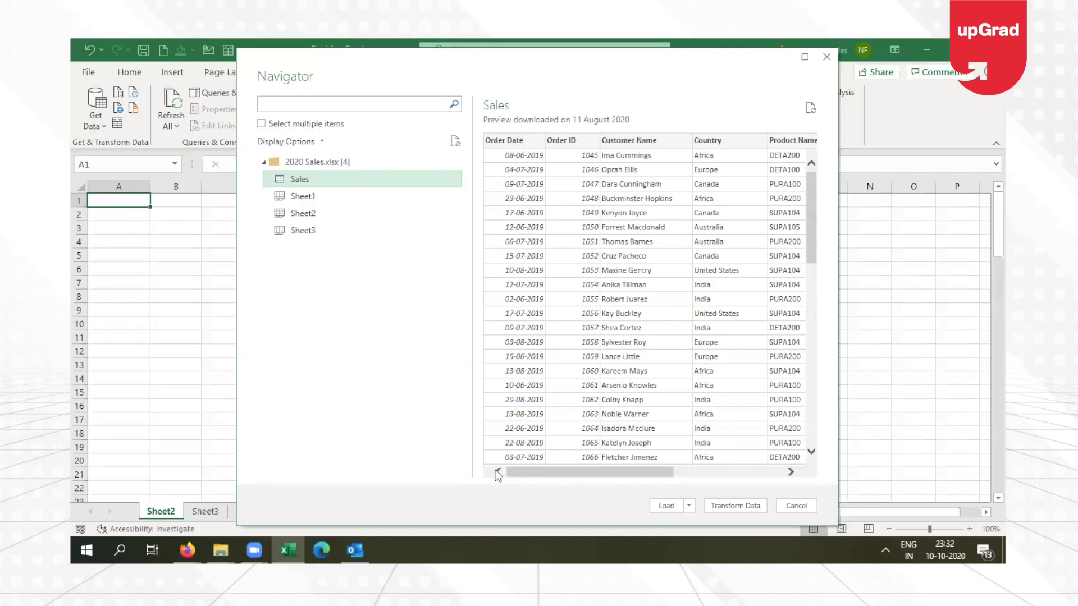
{"action": "left_click", "coordinate": [690, 506]}
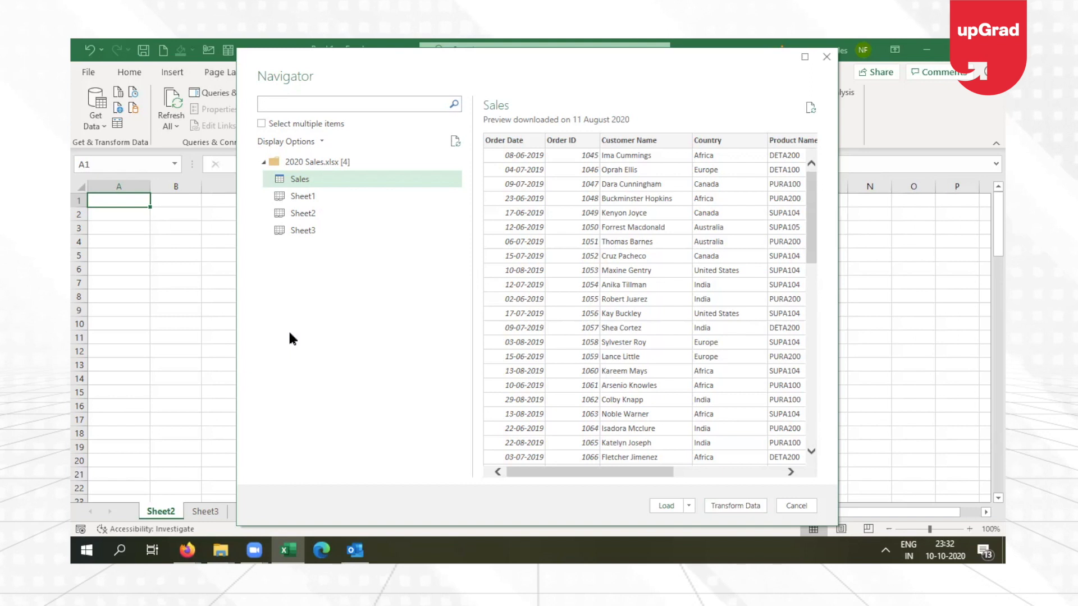
{"action": "left_click", "coordinate": [735, 506]}
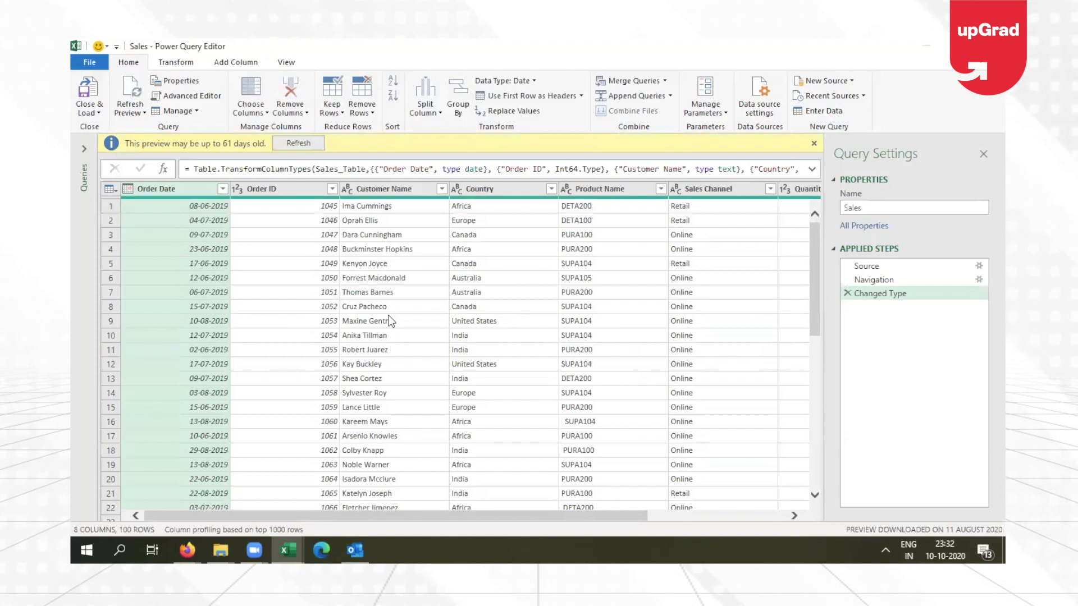
- Refresh the Sales query's data preview and check the list of queries
{"action": "left_click", "coordinate": [298, 143]}
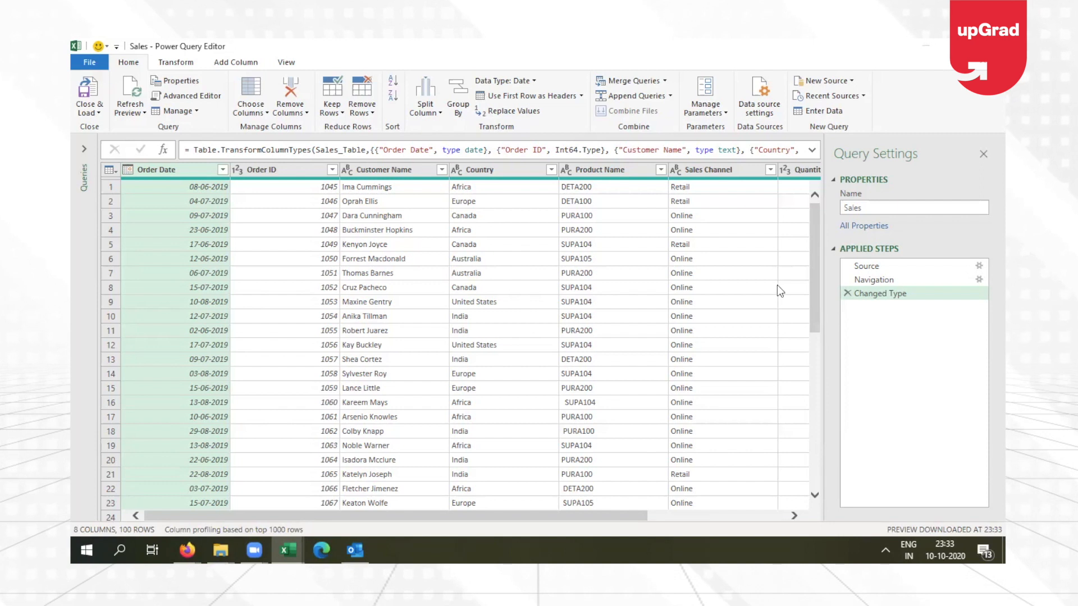
{"action": "left_click_drag", "start_coordinate": [814, 293], "coordinate": [810, 206]}
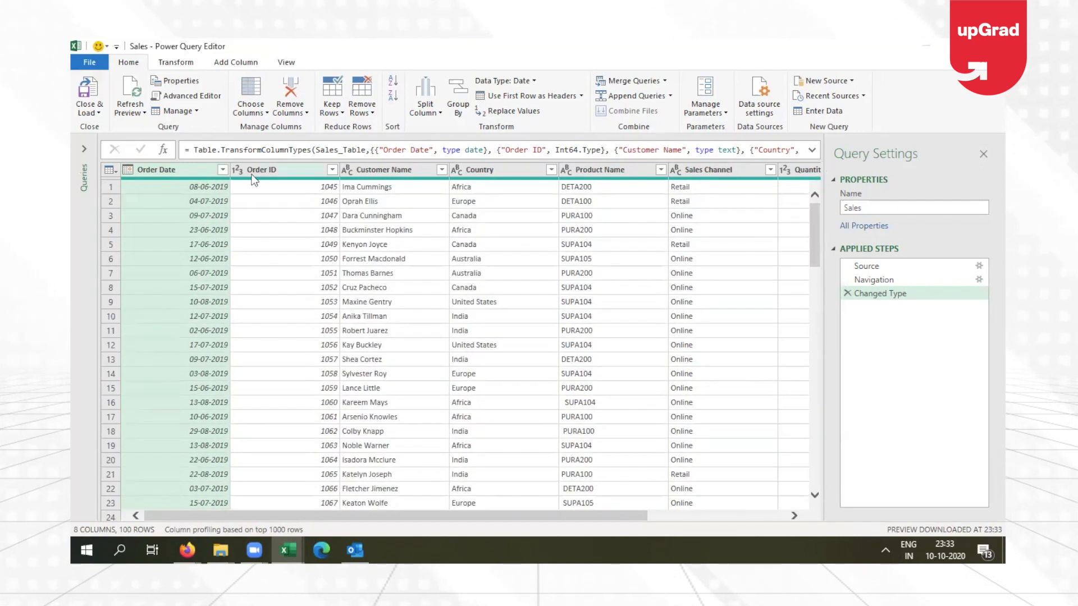
{"action": "left_click", "coordinate": [84, 148]}
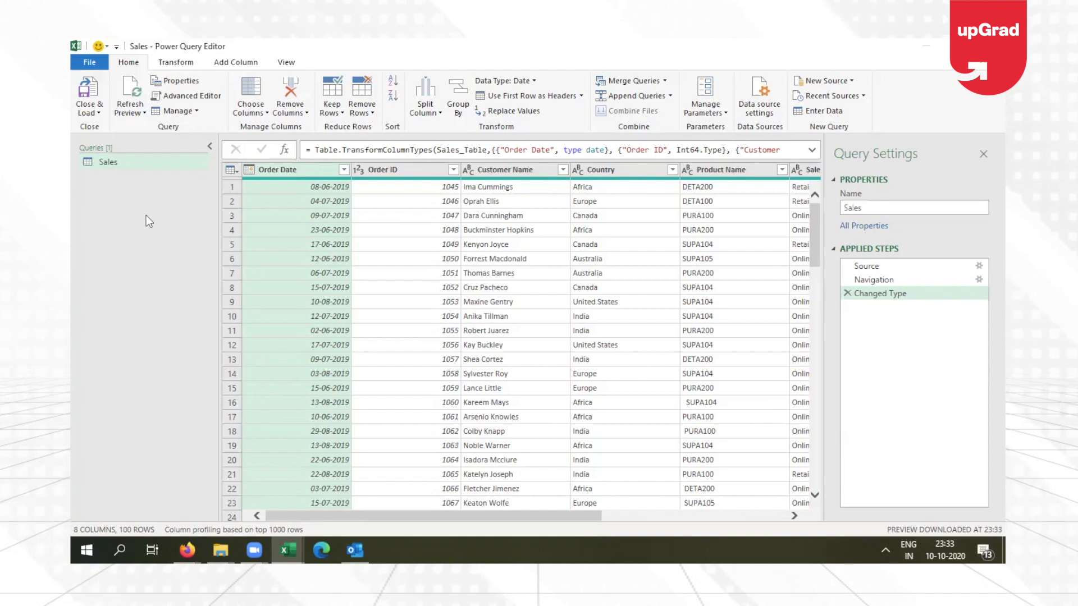
{"action": "left_click", "coordinate": [213, 145]}
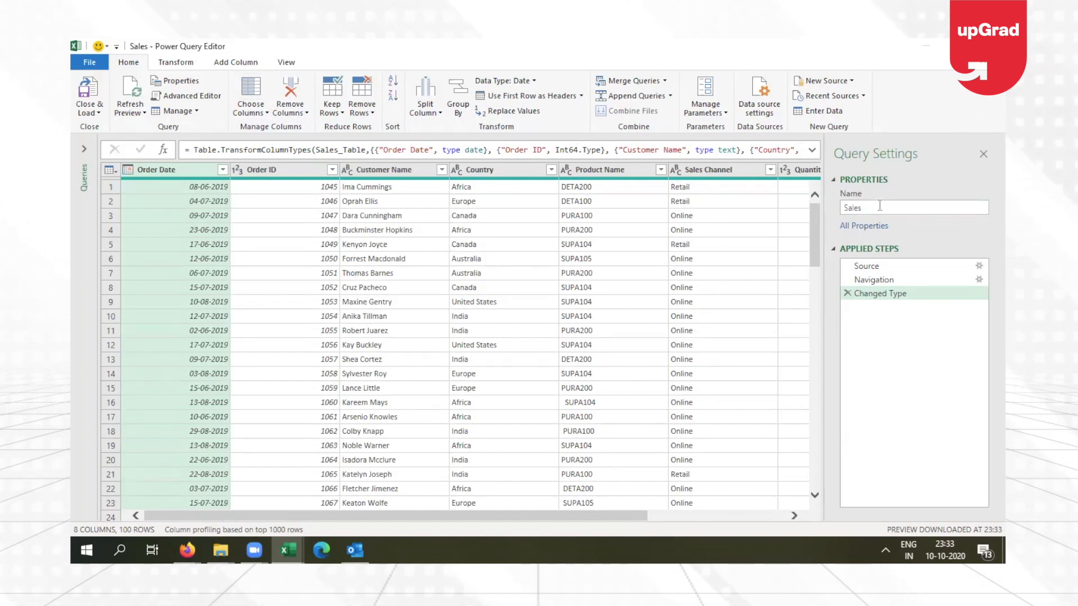
- Rename the Sales query as Sales_2020
{"action": "left_click_drag", "start_coordinate": [879, 205], "coordinate": [851, 207]}
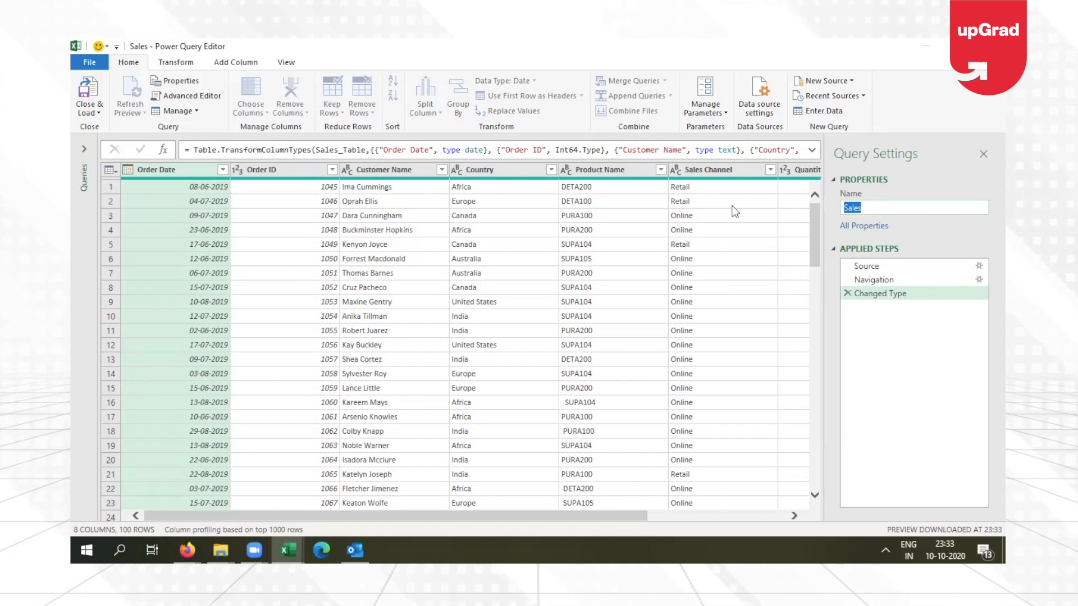
{"action": "type", "text": "Sales_2020"}
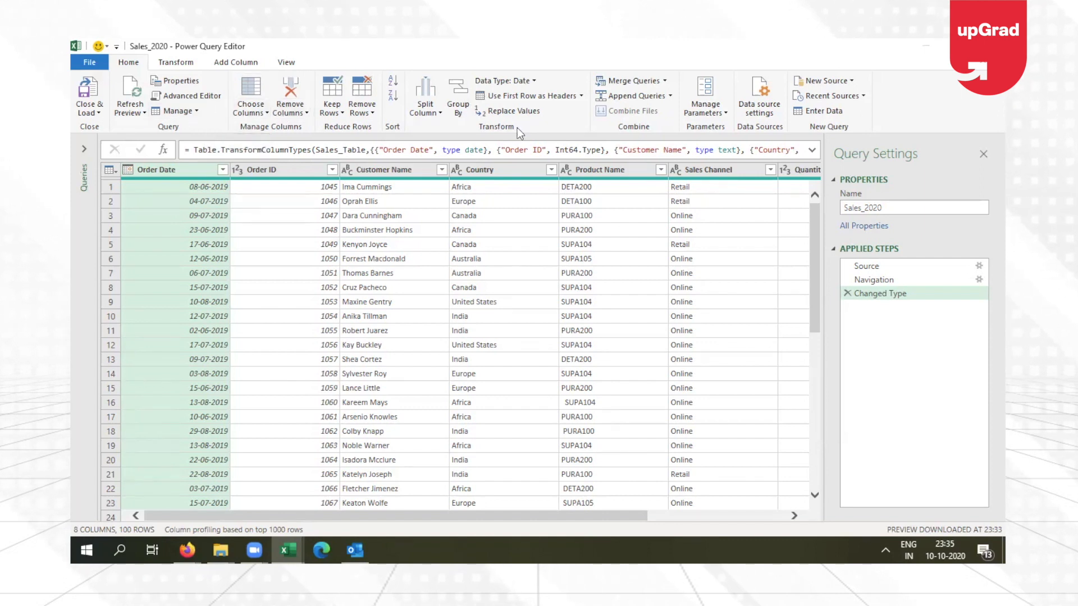
- Look through the data types available for the Order Date column, keep Date, and view the available transform commands
{"action": "left_click", "coordinate": [530, 85]}
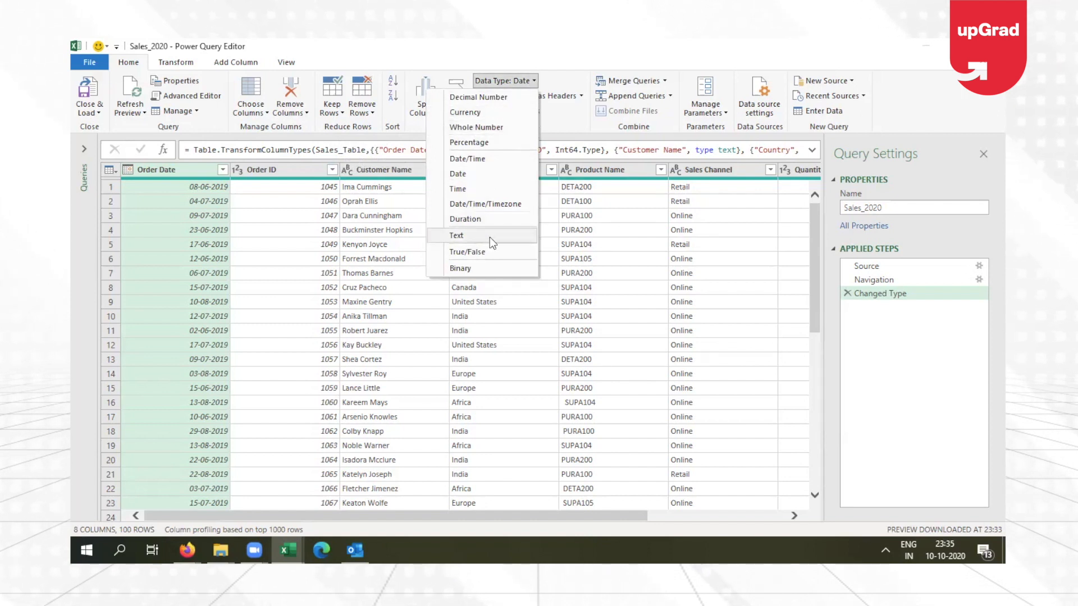
{"action": "left_click", "coordinate": [472, 175]}
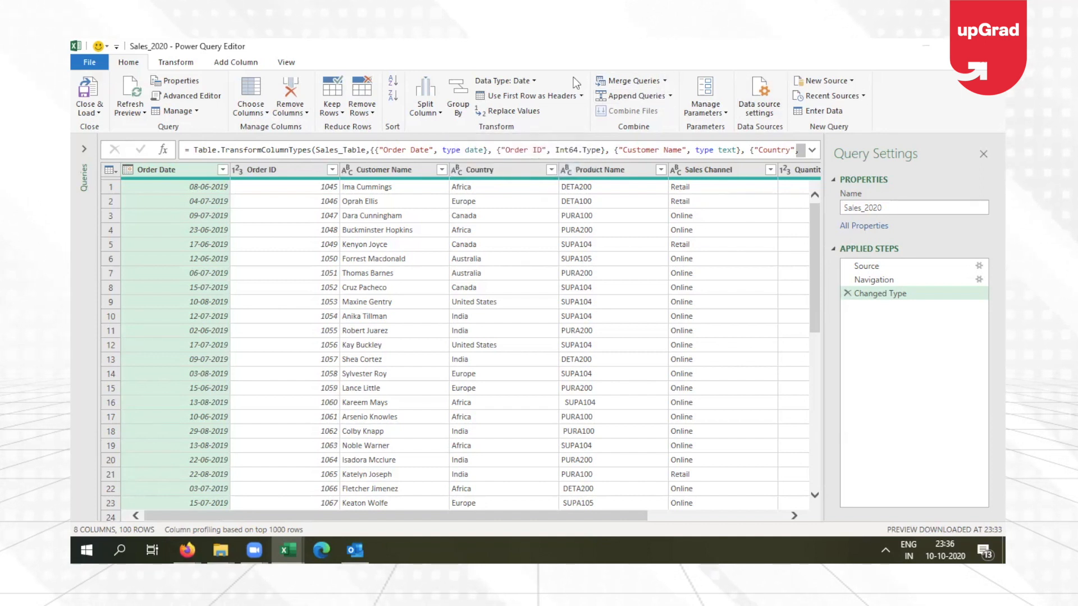
{"action": "left_click", "coordinate": [177, 63]}
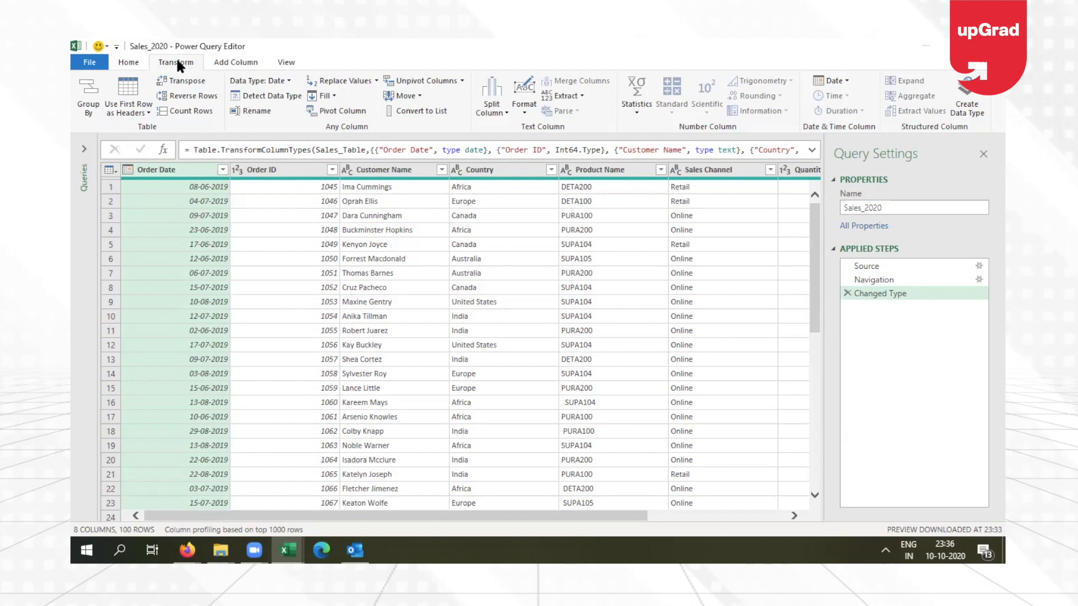
- Review the editor's home, transform and add-column commands, including the text extraction options, and select the Customer Name column
{"action": "left_click", "coordinate": [119, 65]}
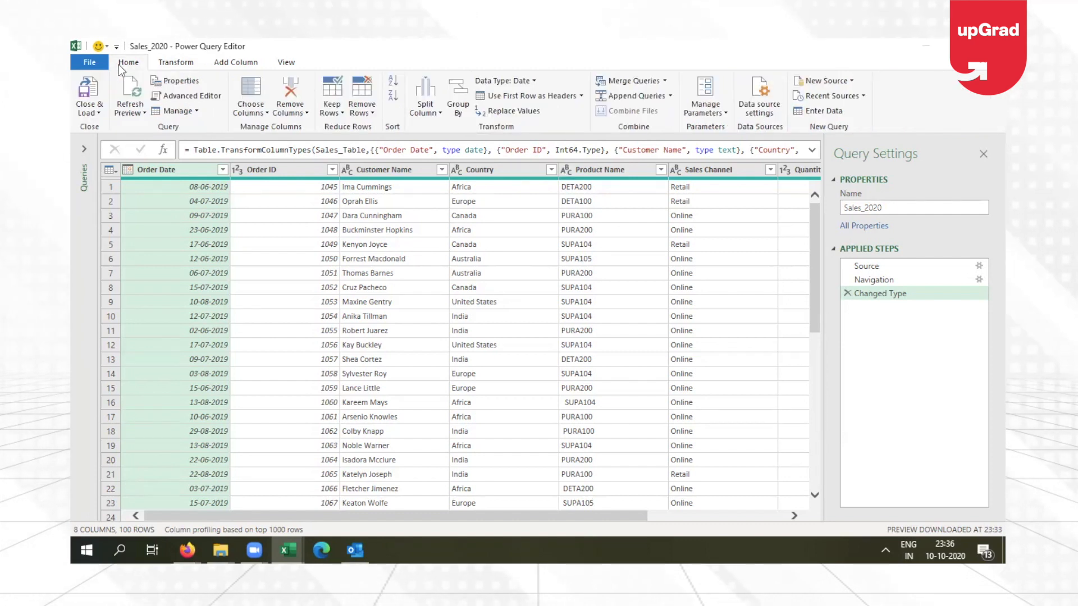
{"action": "left_click", "coordinate": [173, 65]}
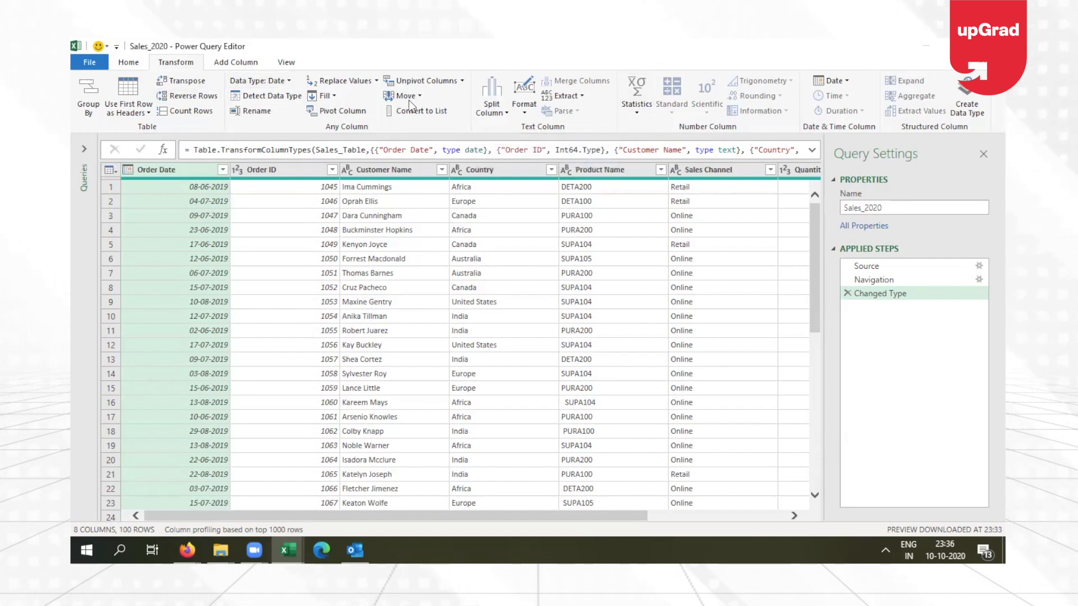
{"action": "left_click", "coordinate": [579, 96]}
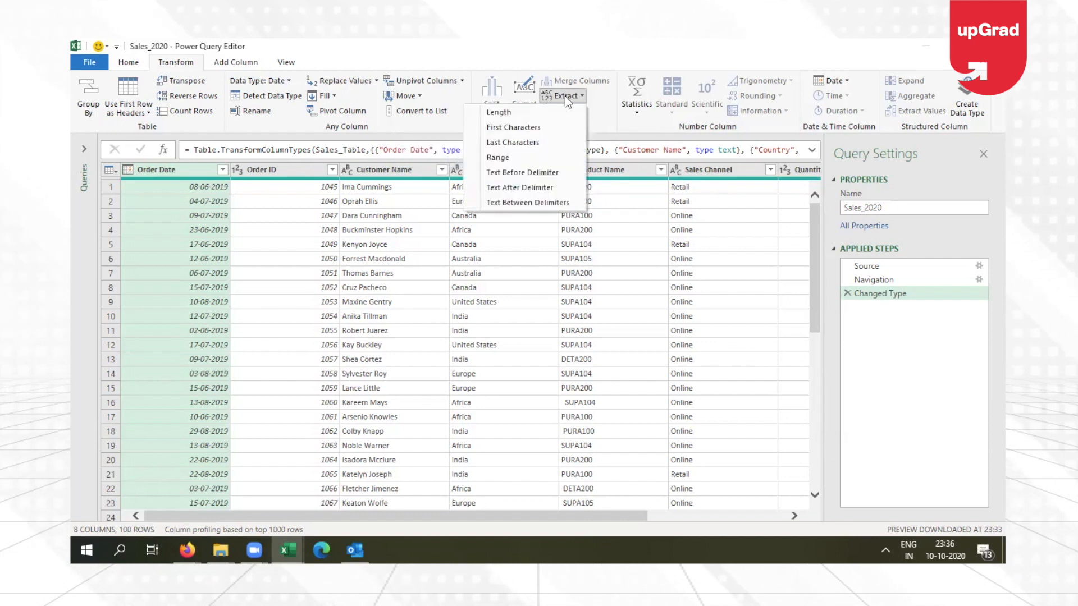
{"action": "left_click", "coordinate": [565, 96]}
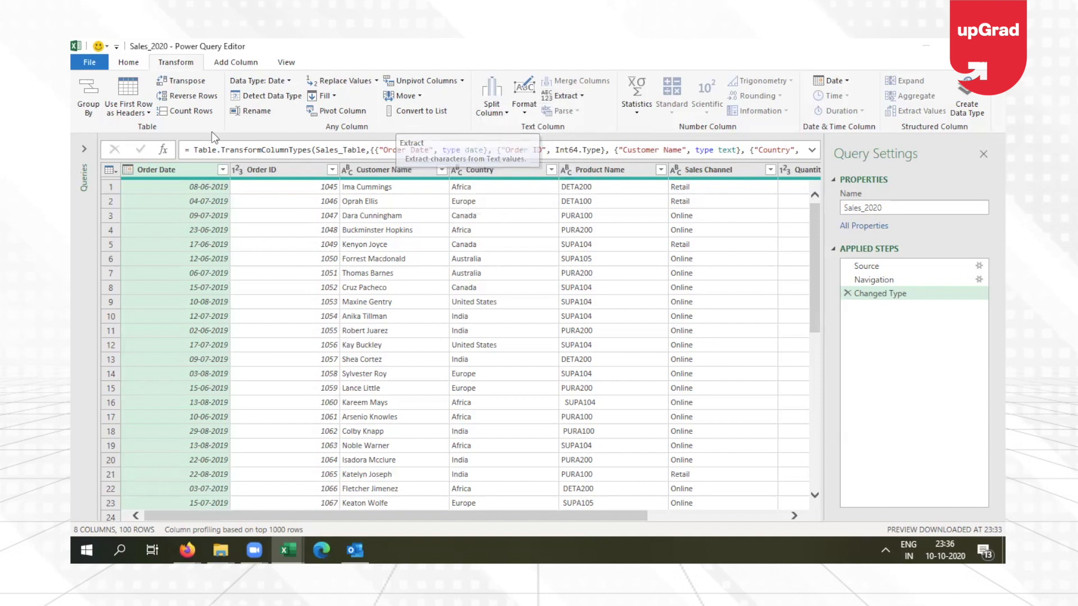
{"action": "left_click", "coordinate": [228, 63]}
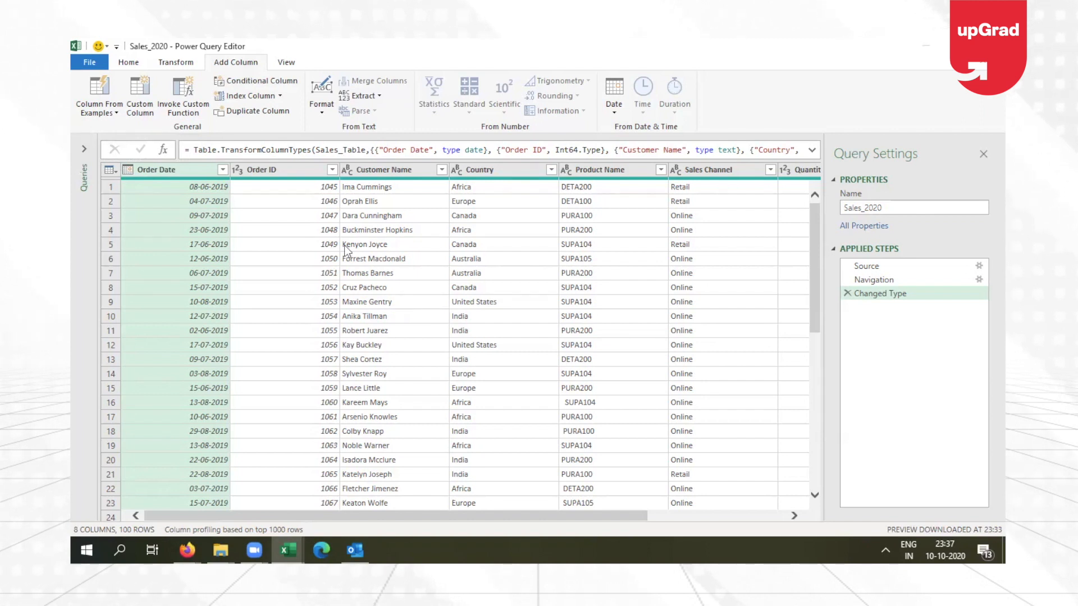
{"action": "left_click", "coordinate": [407, 167]}
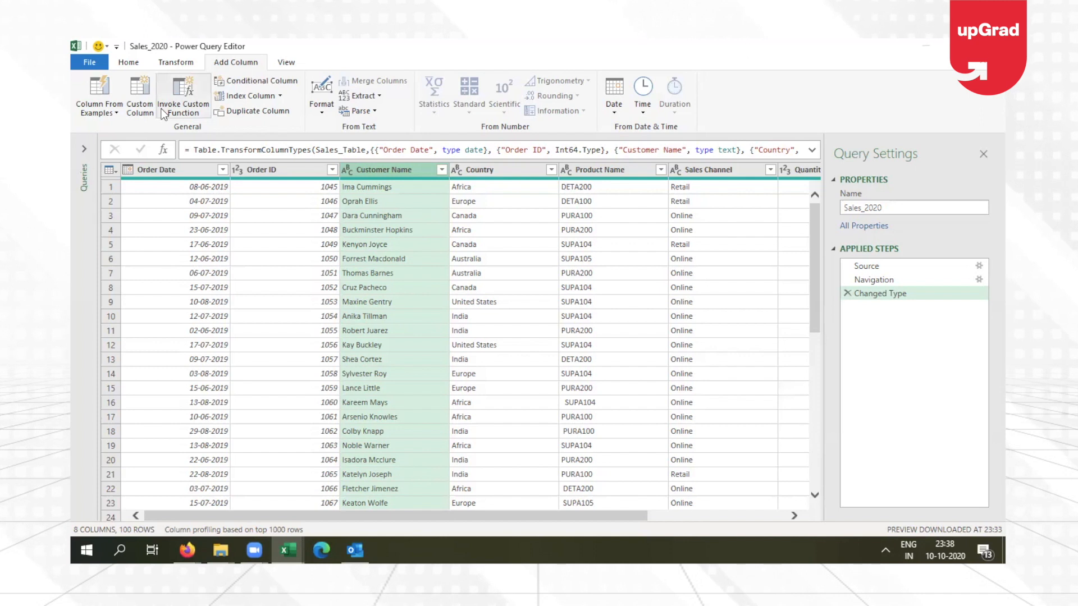
- Hide the formula bar in the Power Query Editor and show it again
{"action": "left_click", "coordinate": [285, 63]}
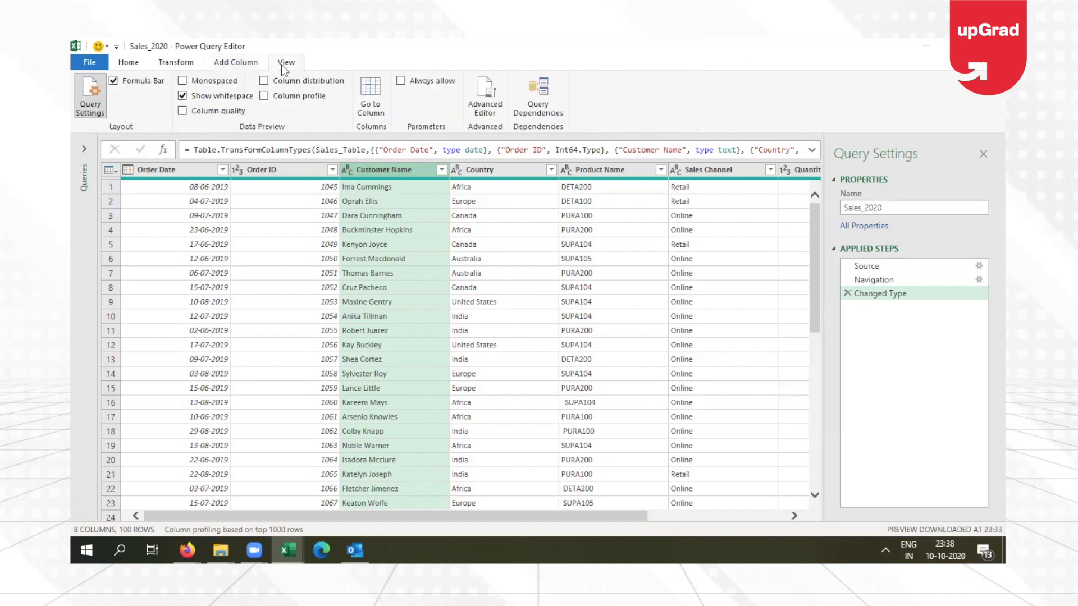
{"action": "left_click", "coordinate": [114, 81]}
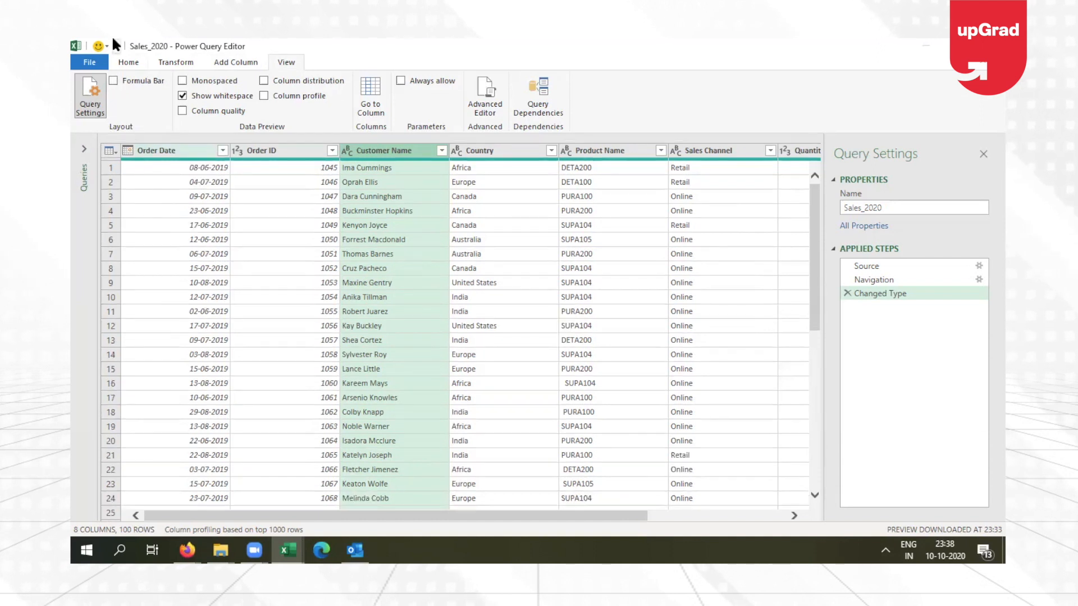
{"action": "left_click", "coordinate": [114, 81]}
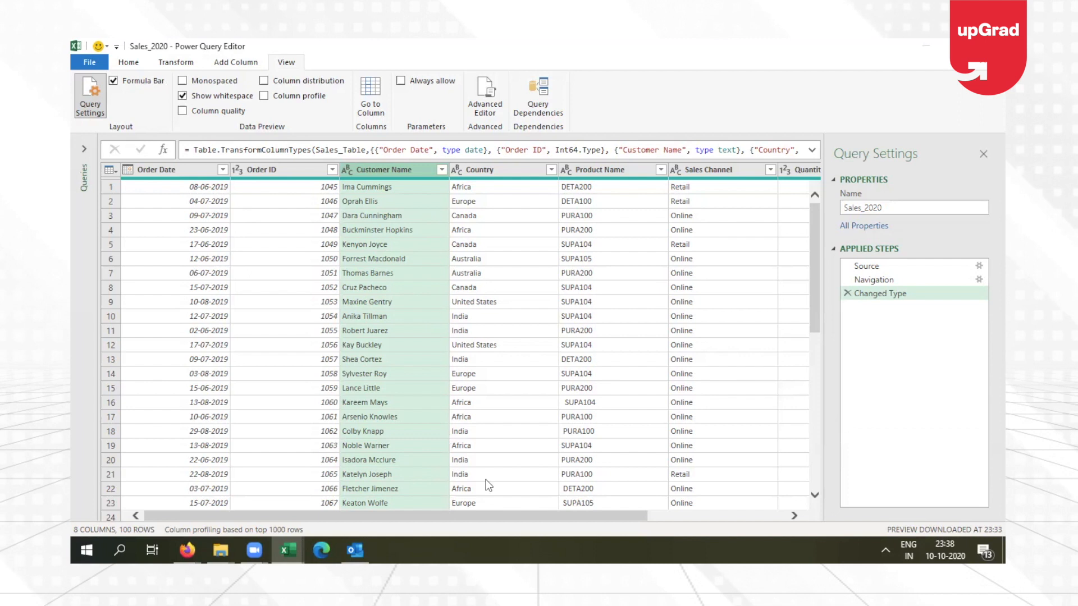
- Look across all columns of Sales_2020, close the editor and load the query to a worksheet with Close & Load
{"action": "left_click_drag", "start_coordinate": [463, 521], "coordinate": [759, 508]}
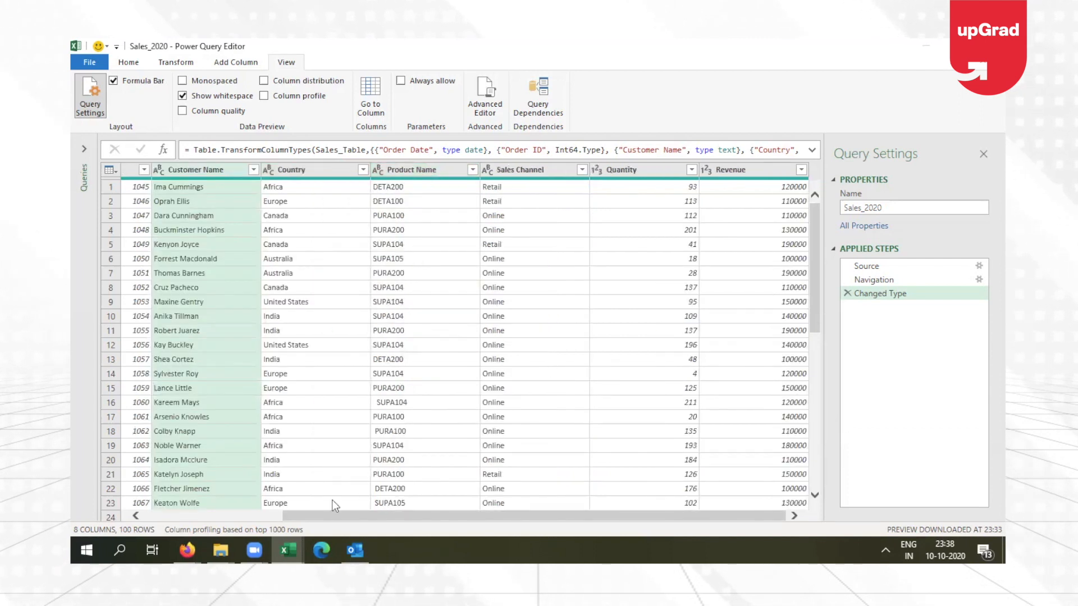
{"action": "left_click_drag", "start_coordinate": [331, 515], "coordinate": [116, 528]}
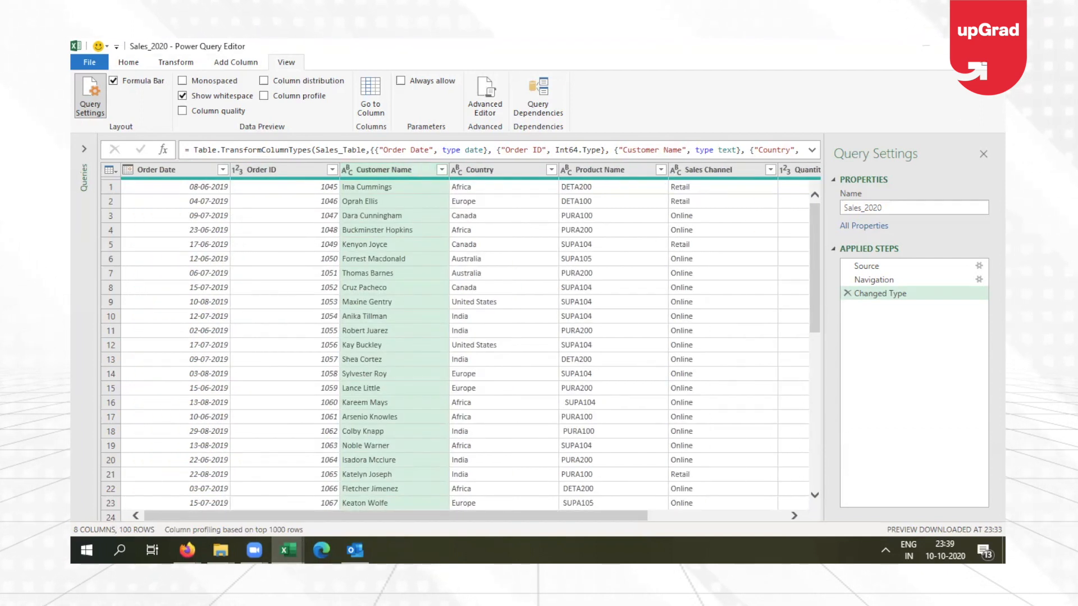
{"action": "left_click", "coordinate": [137, 62]}
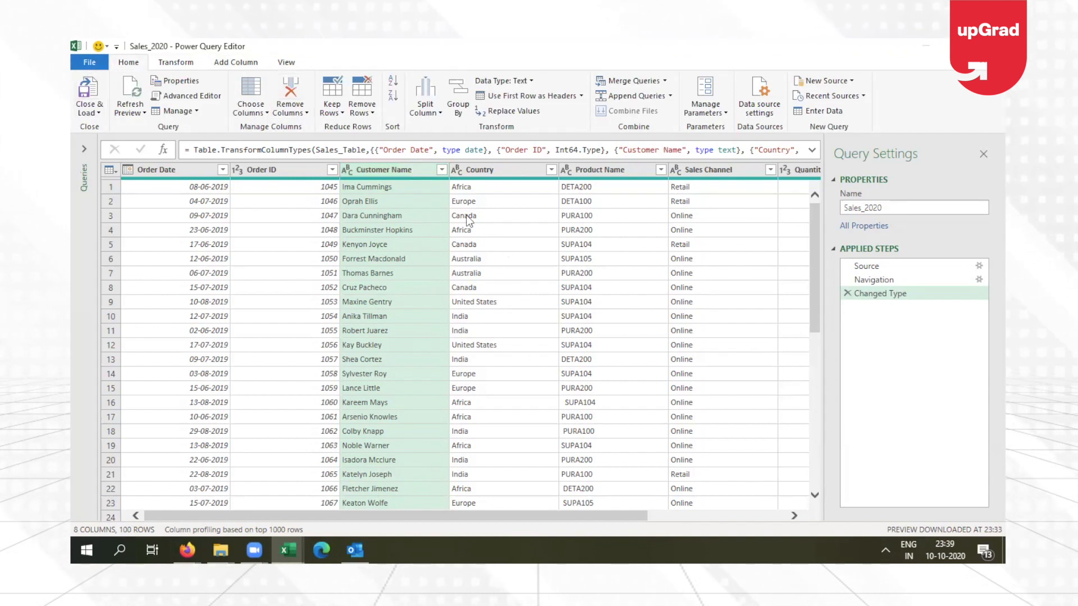
{"action": "left_click", "coordinate": [97, 112]}
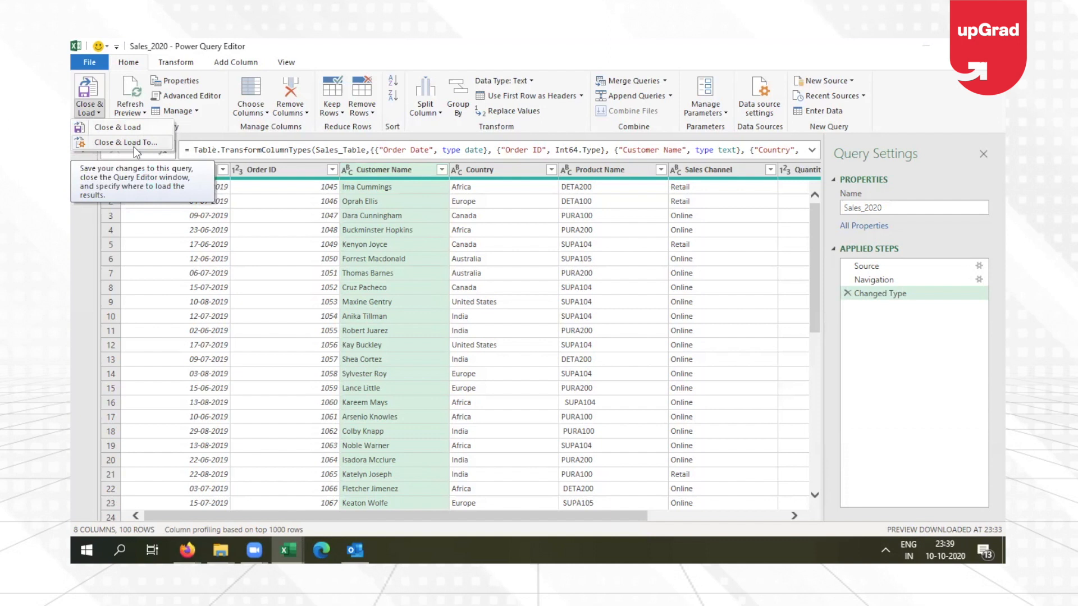
{"action": "left_click", "coordinate": [127, 130]}
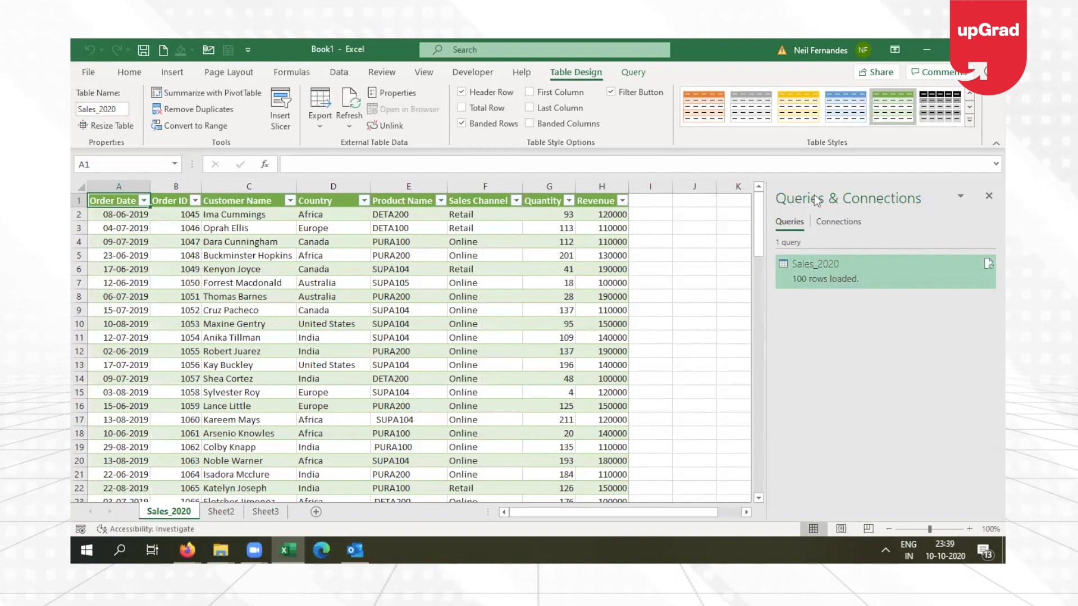
- Preview the loaded Sales_2020 query's details, including its columns, load status and data source
{"action": "mouse_move", "coordinate": [831, 275]}
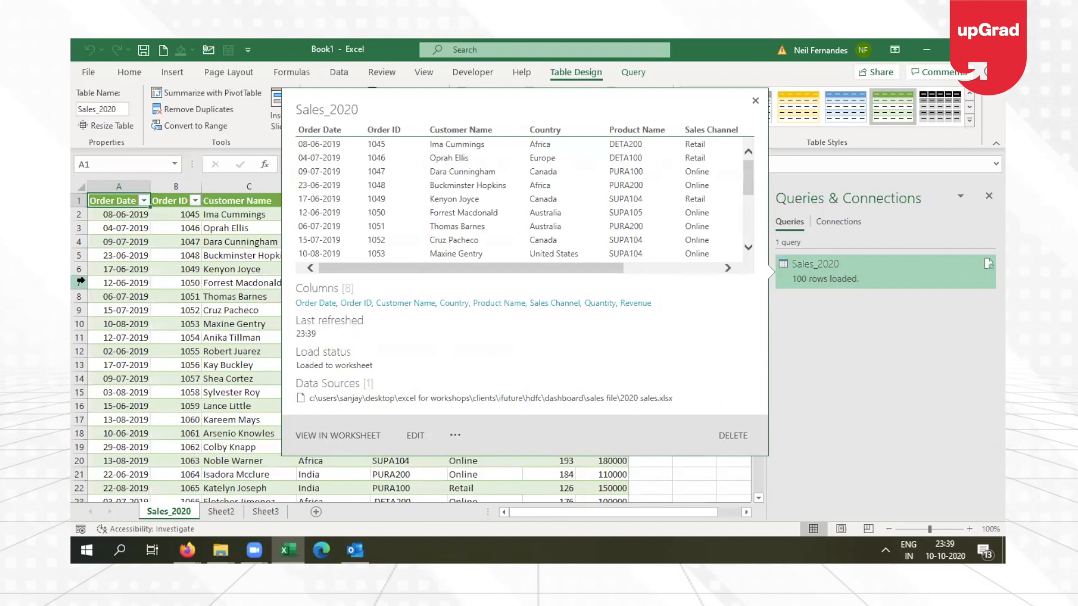
{"action": "left_click", "coordinate": [158, 300]}
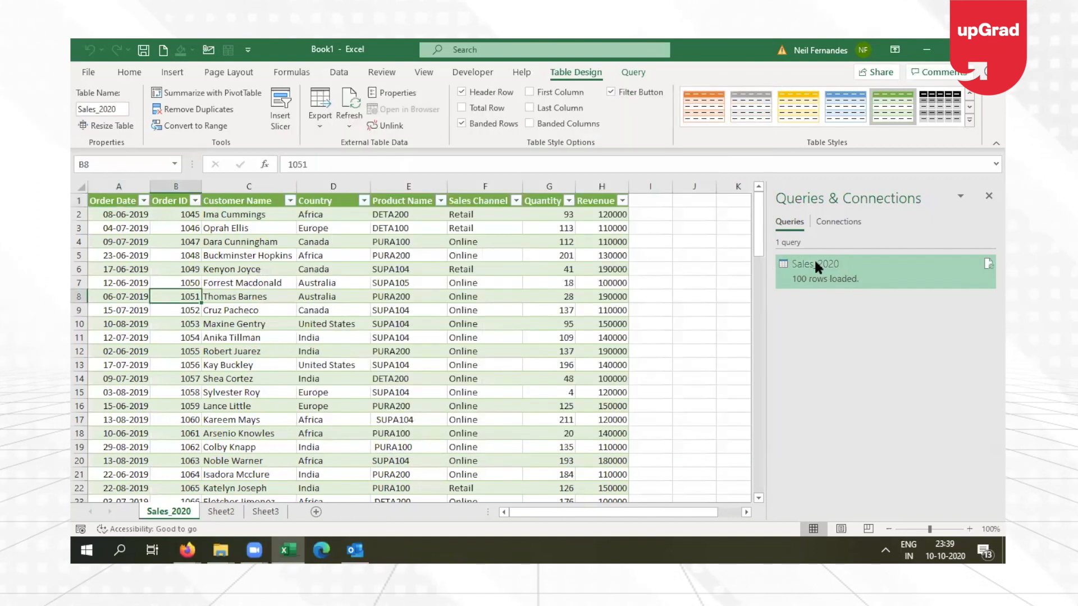
{"action": "left_click", "coordinate": [506, 395]}
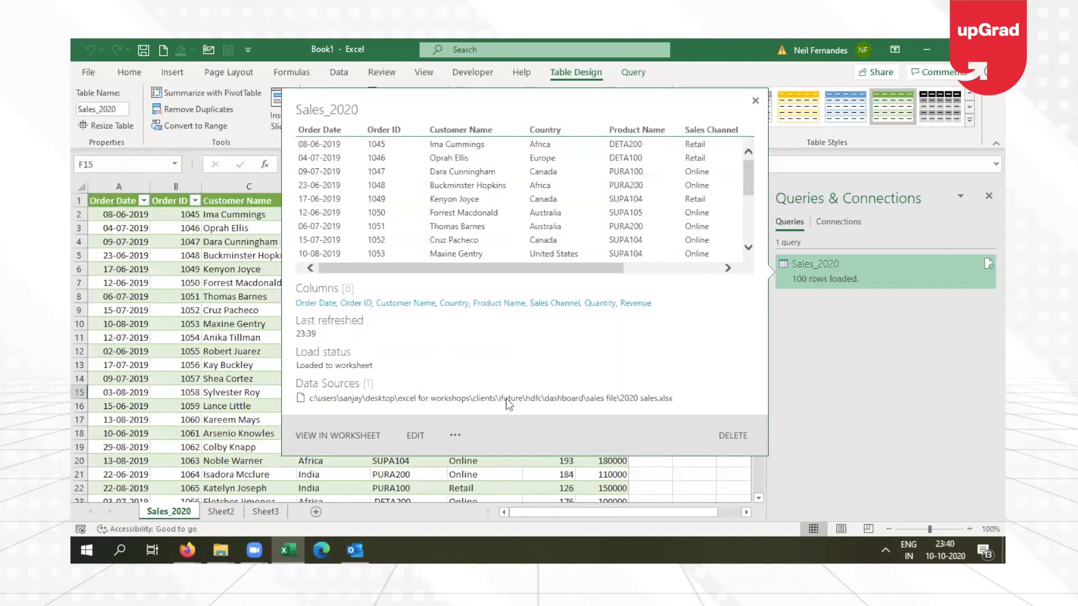
{"action": "left_click", "coordinate": [221, 512]}
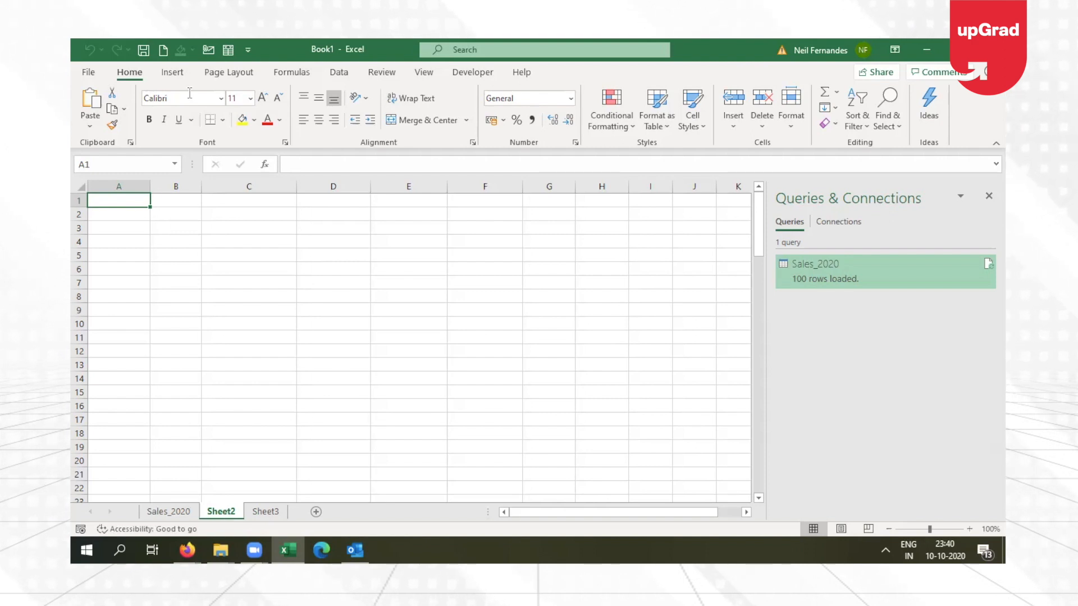
{"action": "left_click", "coordinate": [173, 79]}
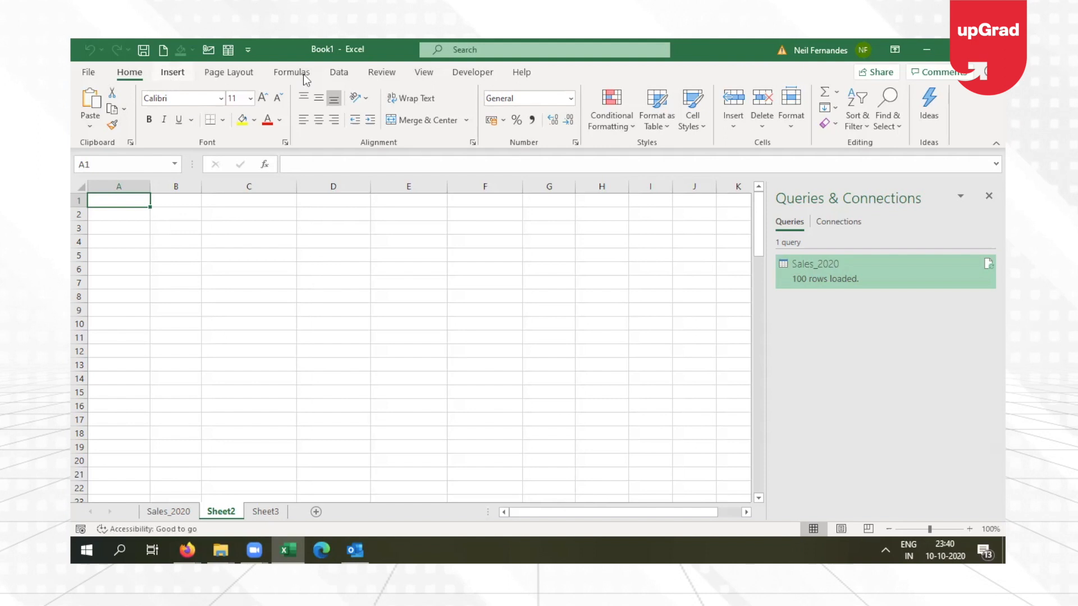
{"action": "left_click", "coordinate": [340, 73]}
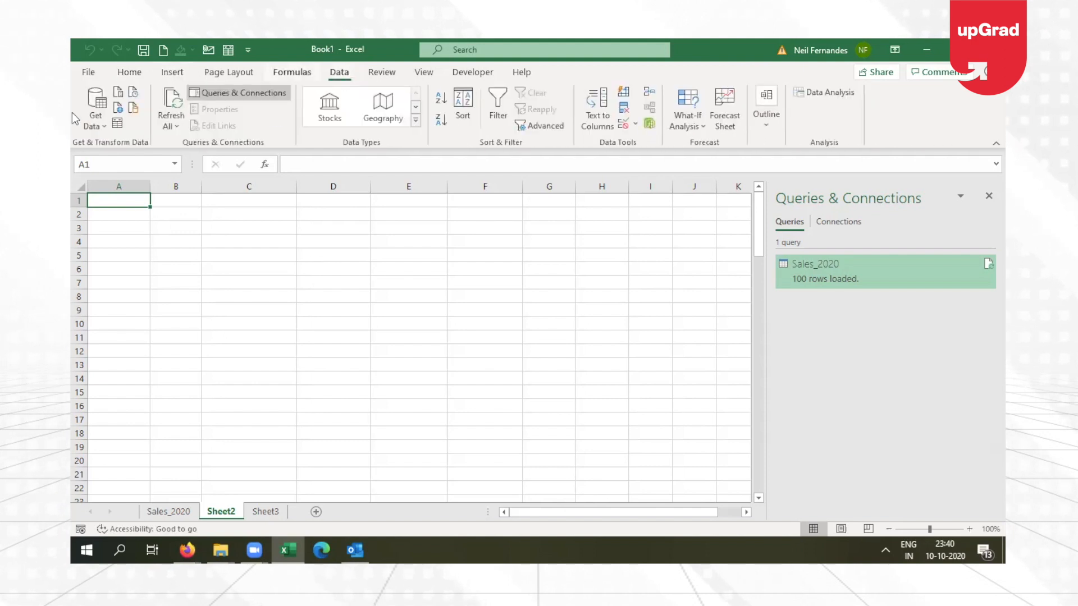
{"action": "left_click", "coordinate": [119, 111]}
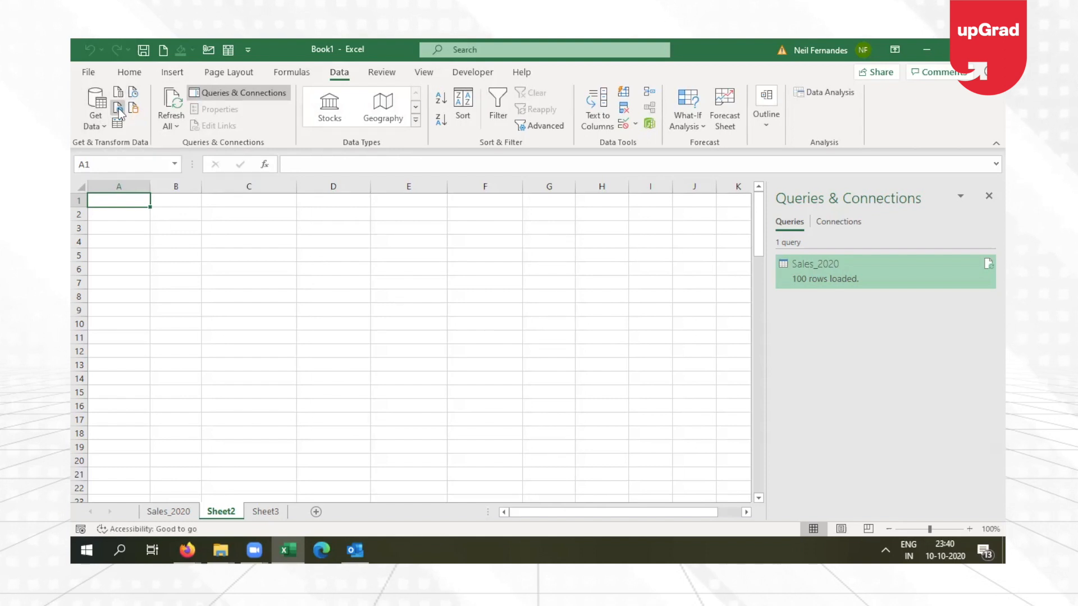
{"action": "left_click", "coordinate": [86, 128]}
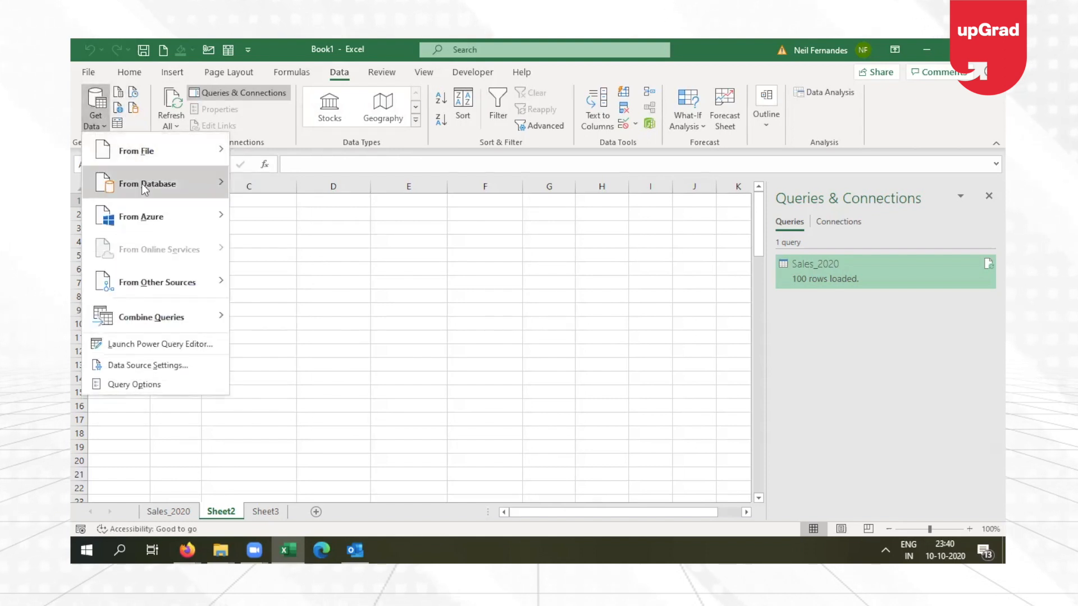
{"action": "mouse_move", "coordinate": [160, 162]}
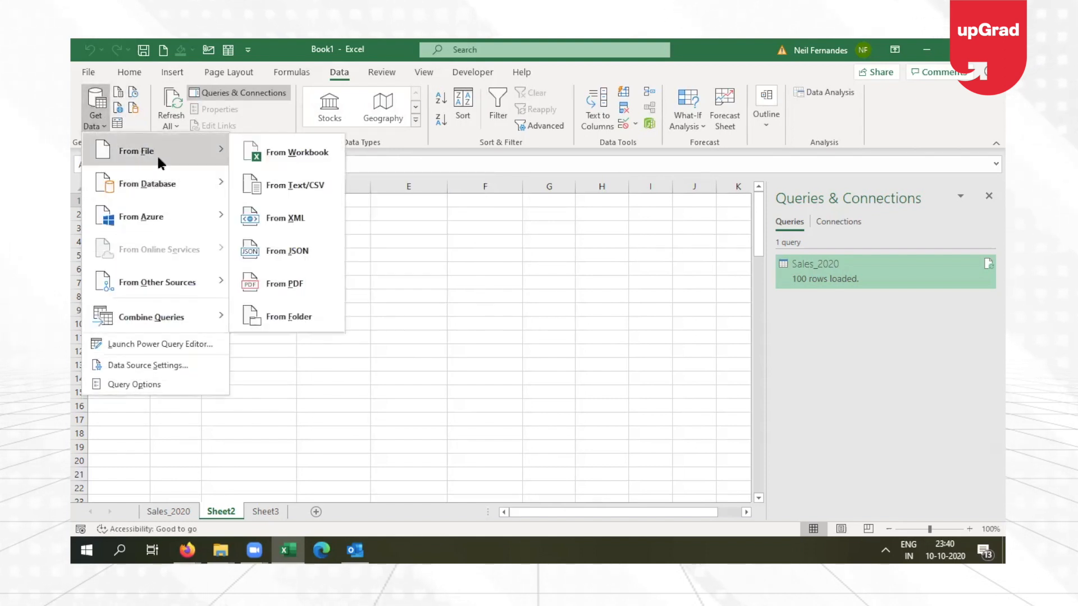
{"action": "mouse_move", "coordinate": [179, 280]}
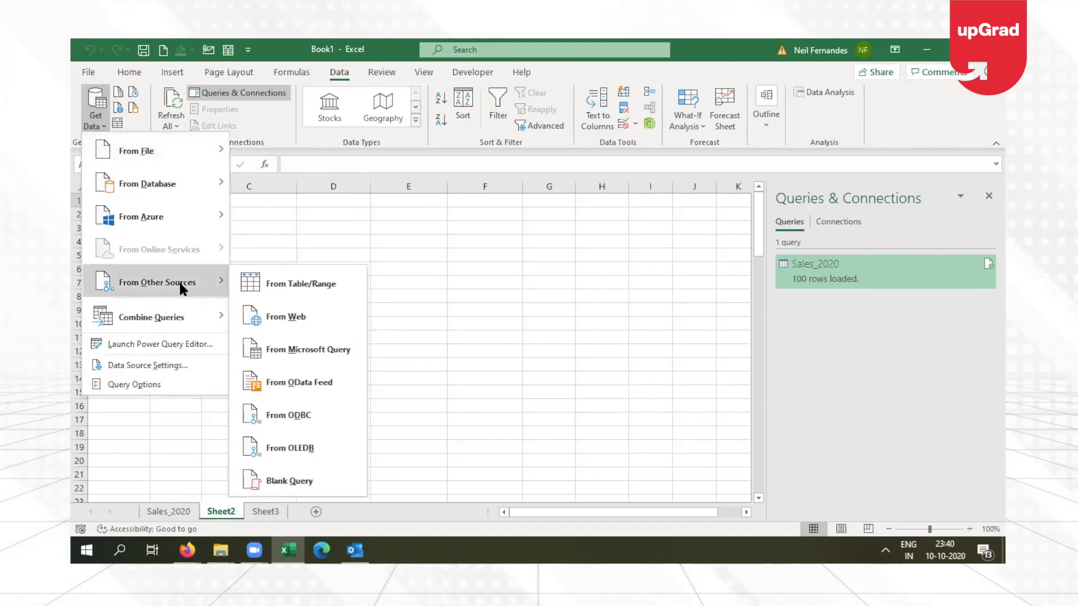
{"action": "left_click", "coordinate": [292, 317]}
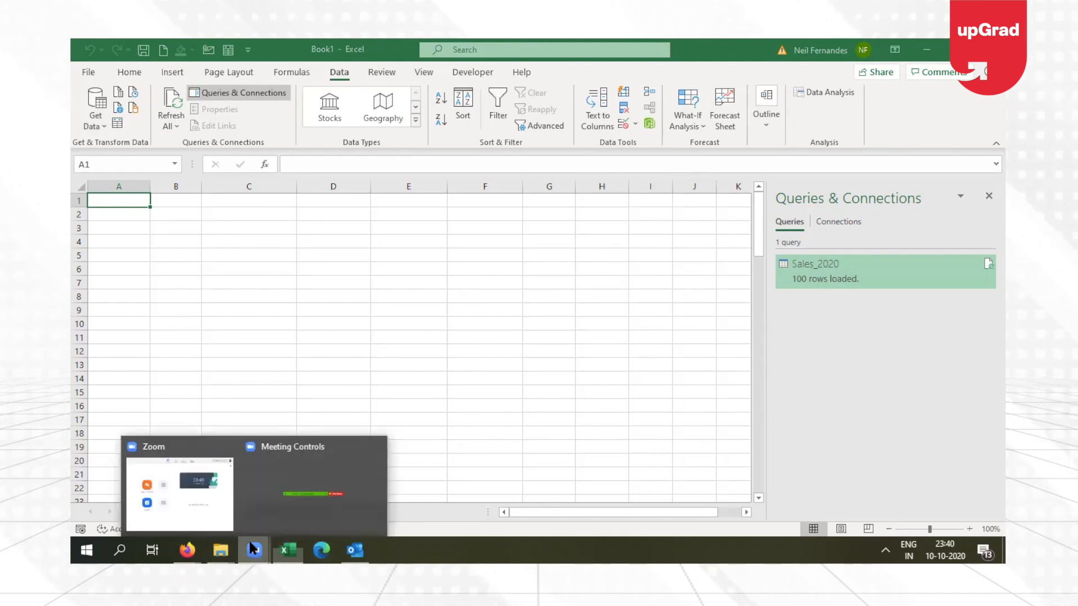
{"action": "left_click", "coordinate": [278, 500]}
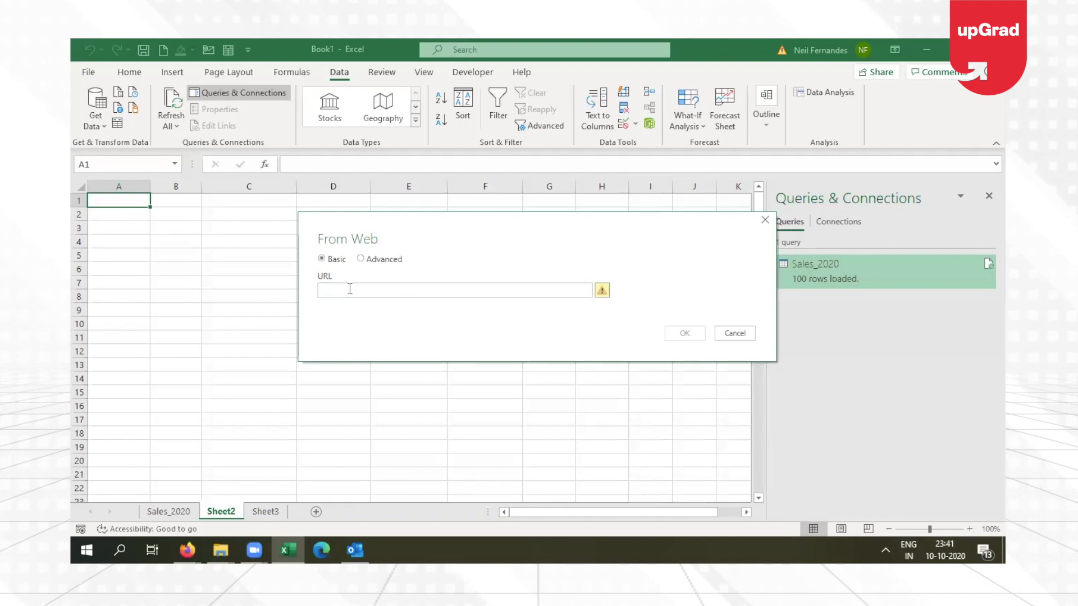
{"action": "type", "text": "https://data.gov.in/metrics/central"}
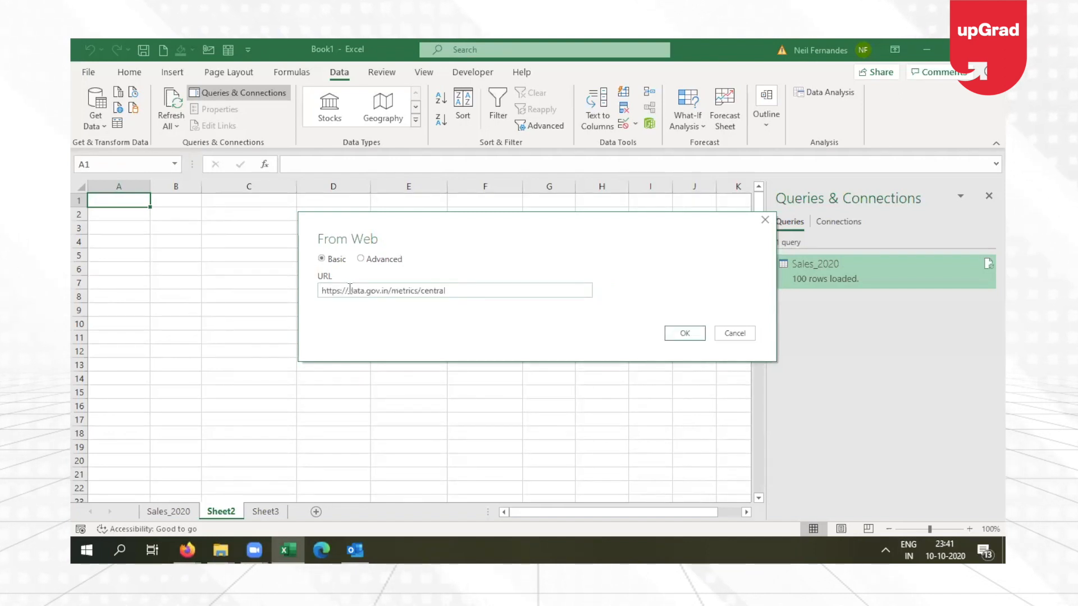
{"action": "left_click", "coordinate": [683, 336]}
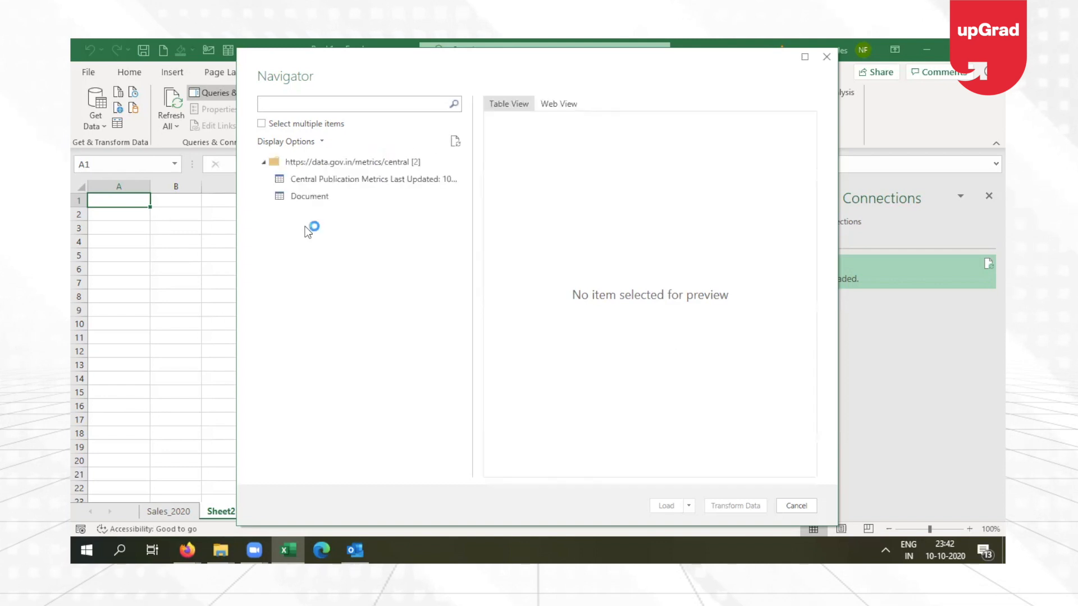
- Preview the two items found on the page and open the Central Publication Metrics table in Power Query with Transform Data
{"action": "left_click", "coordinate": [354, 181]}
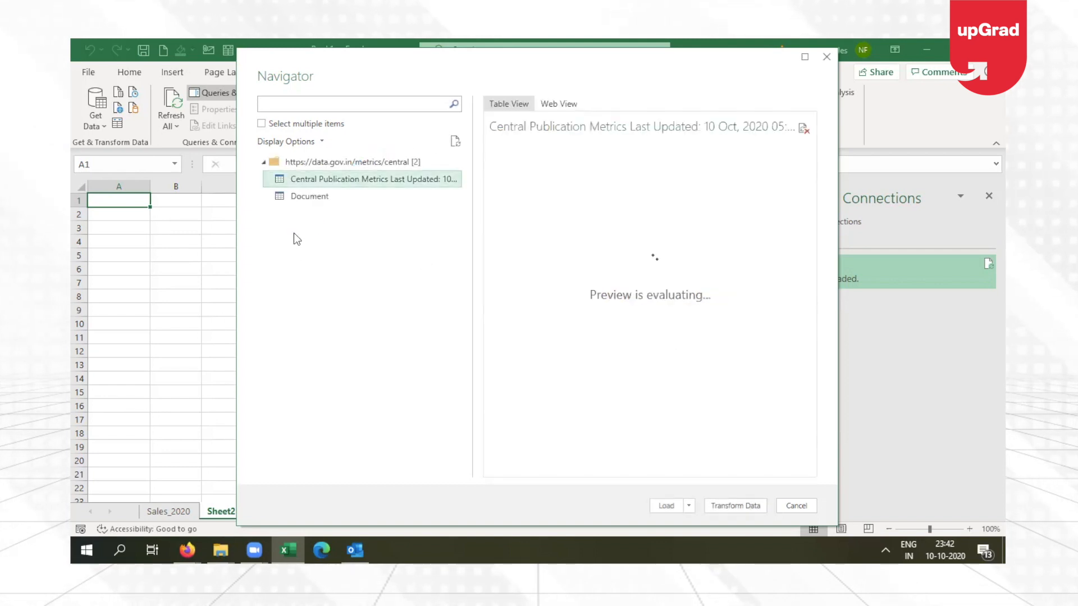
{"action": "left_click", "coordinate": [310, 194]}
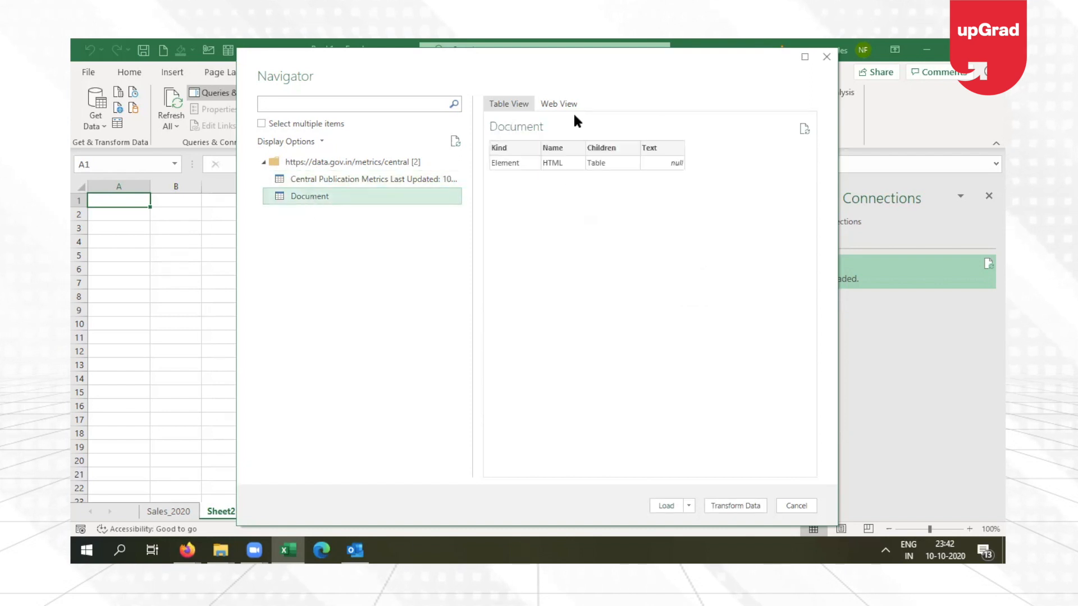
{"action": "left_click", "coordinate": [312, 179]}
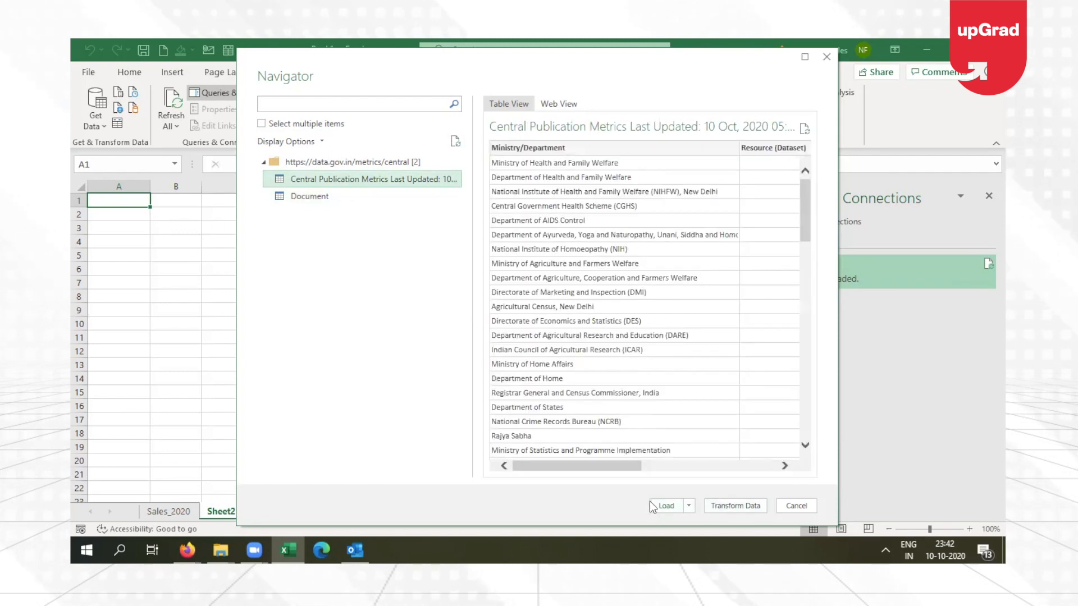
{"action": "left_click", "coordinate": [746, 504]}
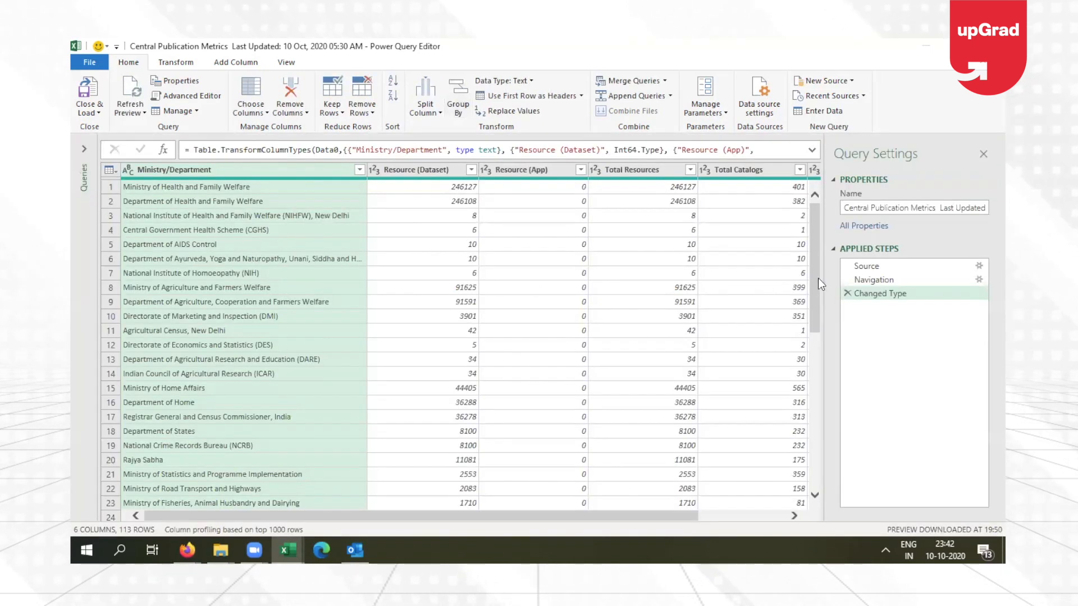
- Review the table down to its last row and filter Ministry/Department to keep rows that equal Total
{"action": "left_click_drag", "start_coordinate": [819, 278], "coordinate": [839, 519]}
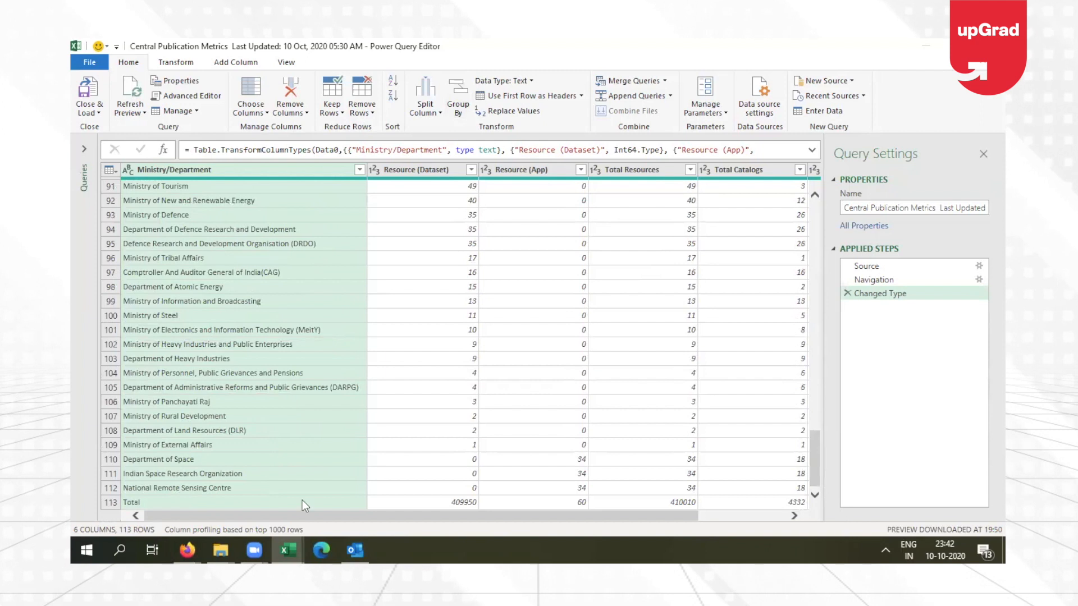
{"action": "left_click_drag", "start_coordinate": [814, 457], "coordinate": [820, 174]}
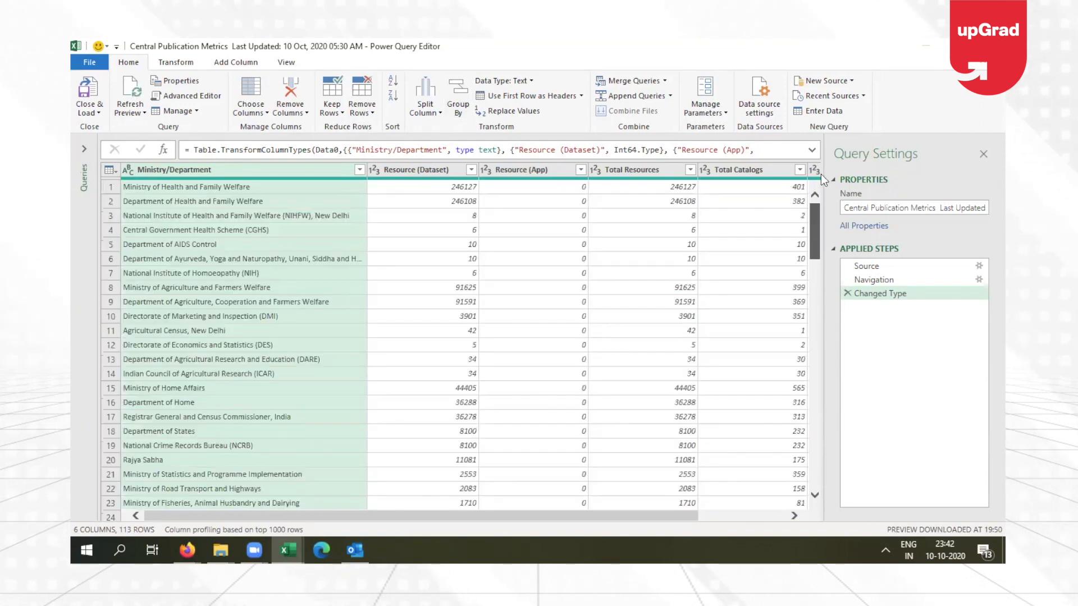
{"action": "left_click", "coordinate": [359, 170]}
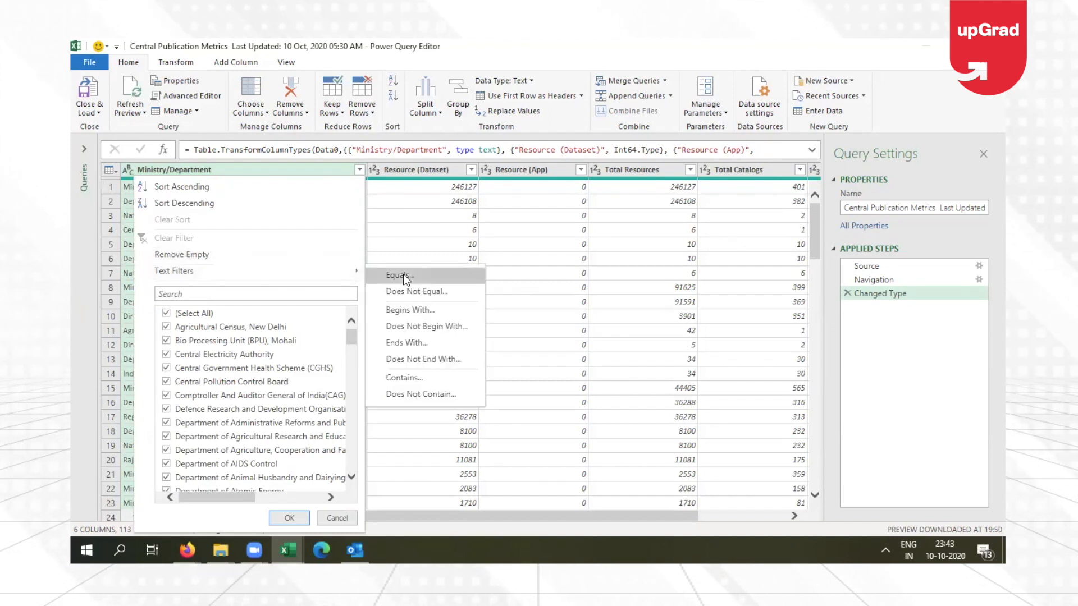
{"action": "left_click", "coordinate": [405, 276]}
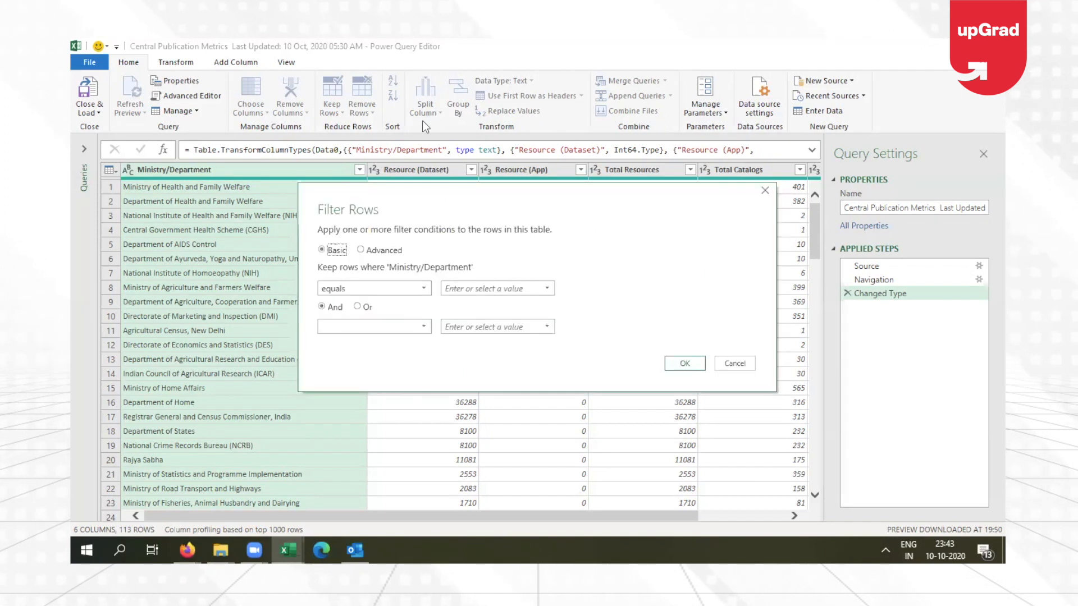
{"action": "left_click", "coordinate": [467, 290]}
{"action": "type", "text": "Totall"}
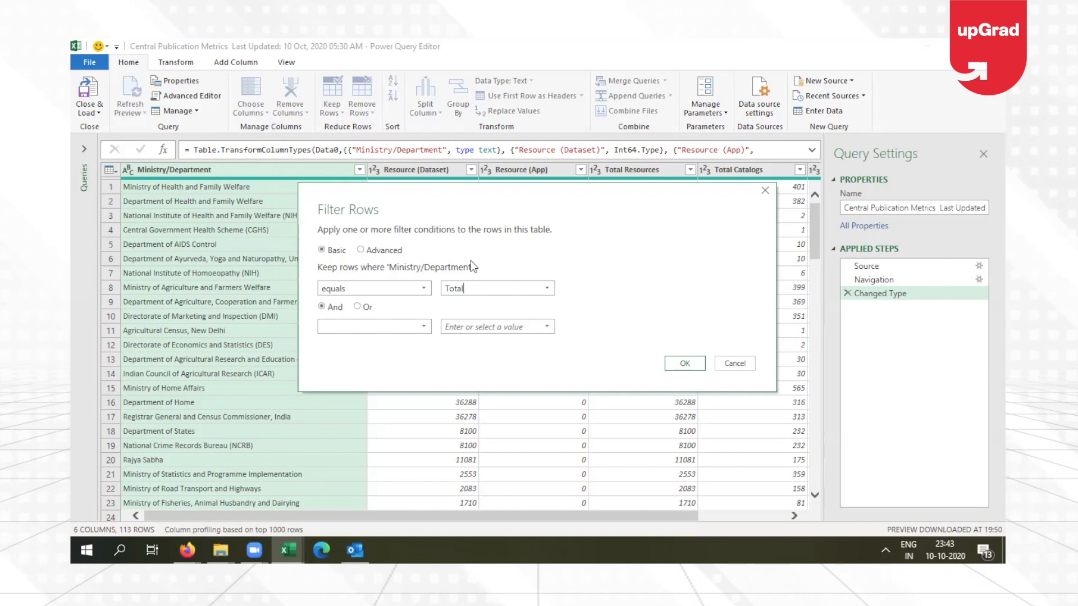
{"action": "left_click", "coordinate": [469, 294]}
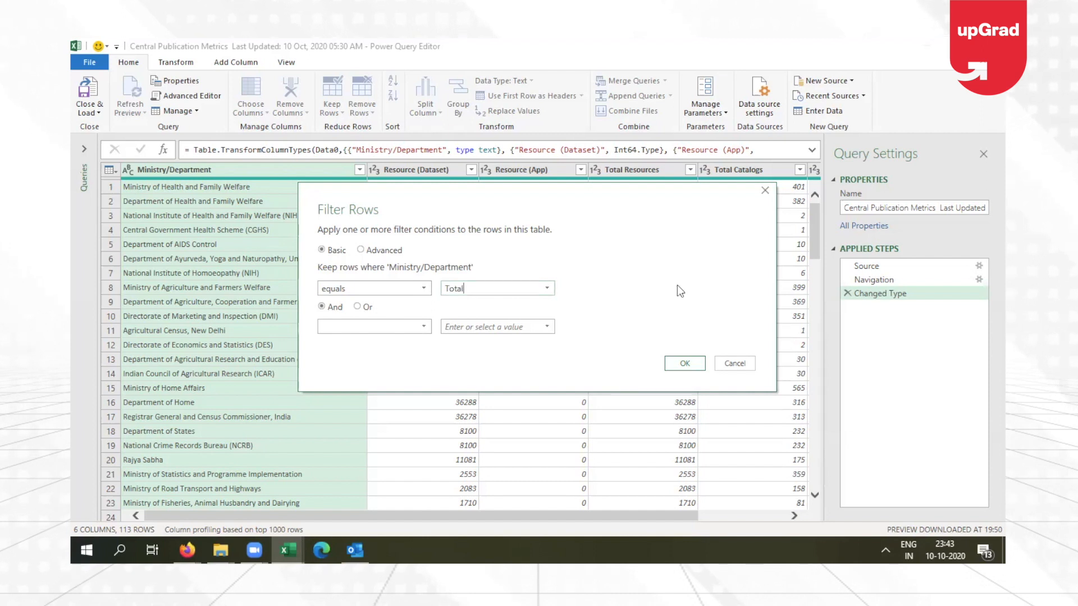
{"action": "left_click", "coordinate": [689, 362]}
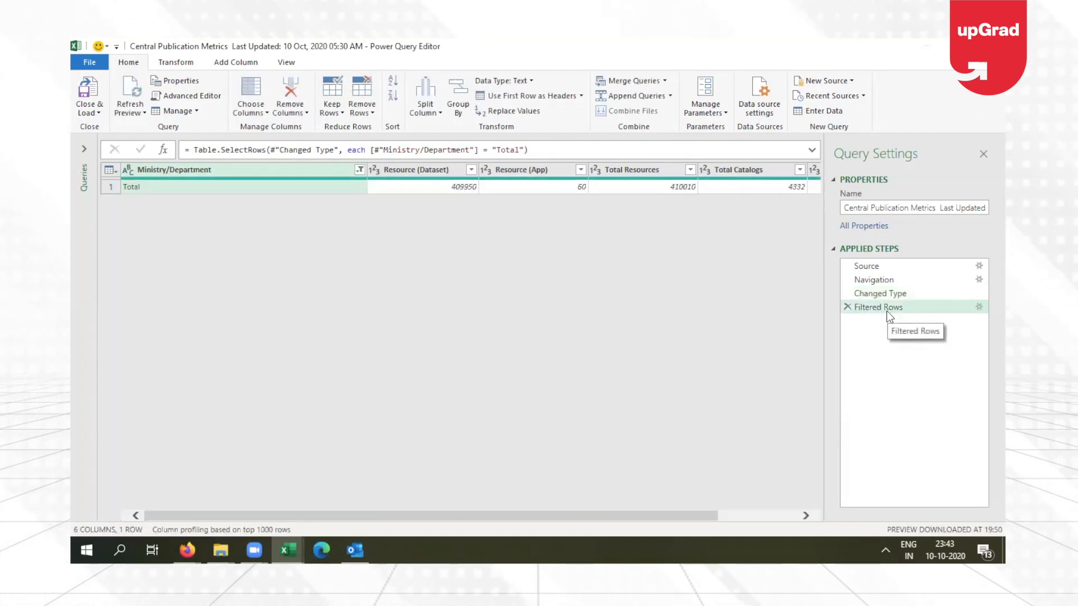
{"action": "left_click", "coordinate": [360, 170]}
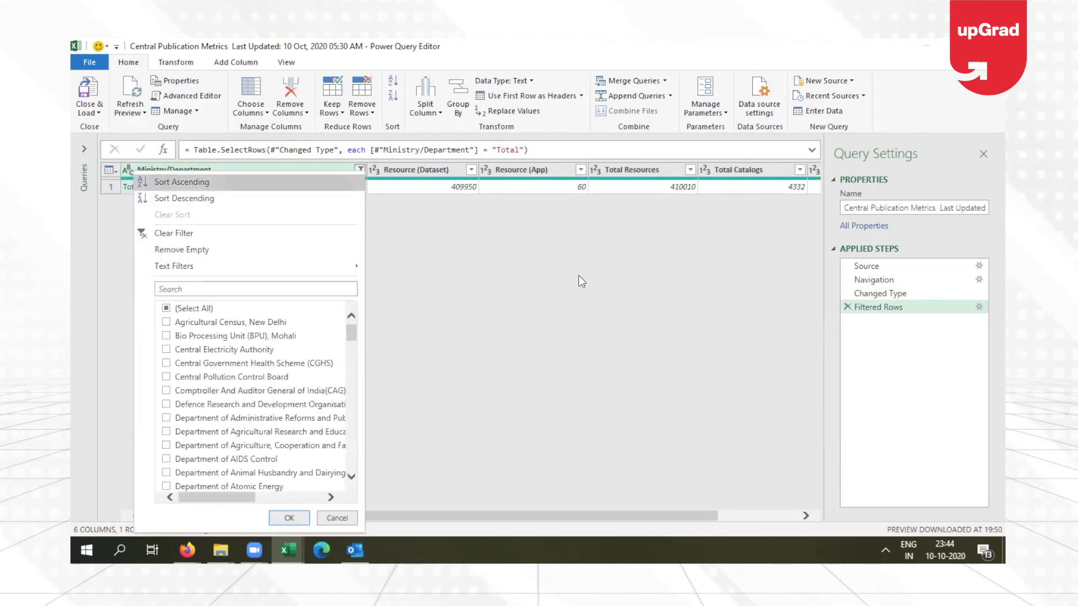
{"action": "left_click", "coordinate": [581, 281]}
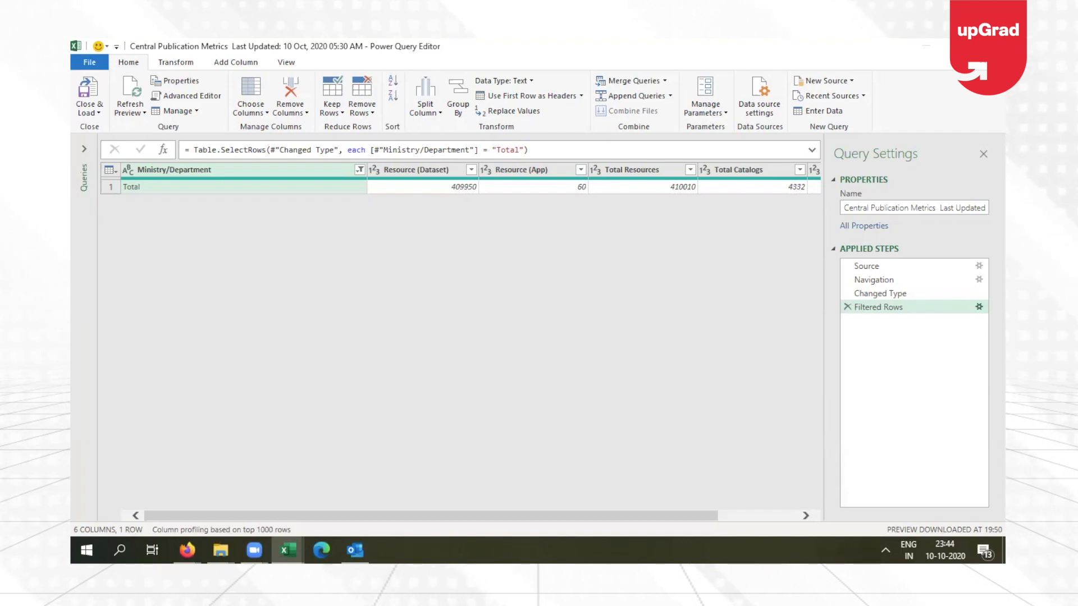
{"action": "left_click", "coordinate": [979, 306]}
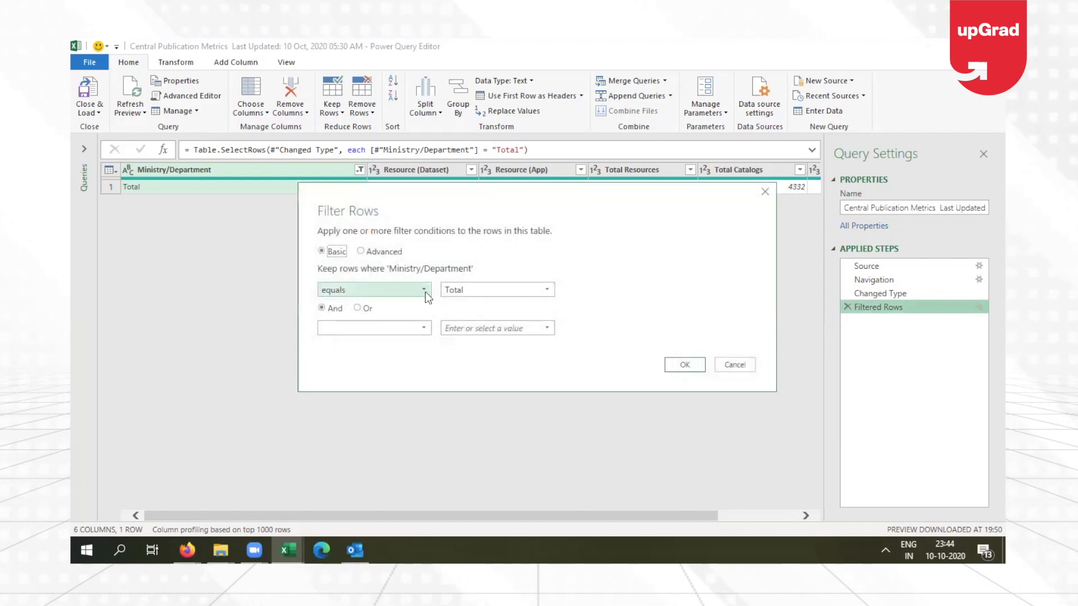
{"action": "left_click", "coordinate": [424, 290]}
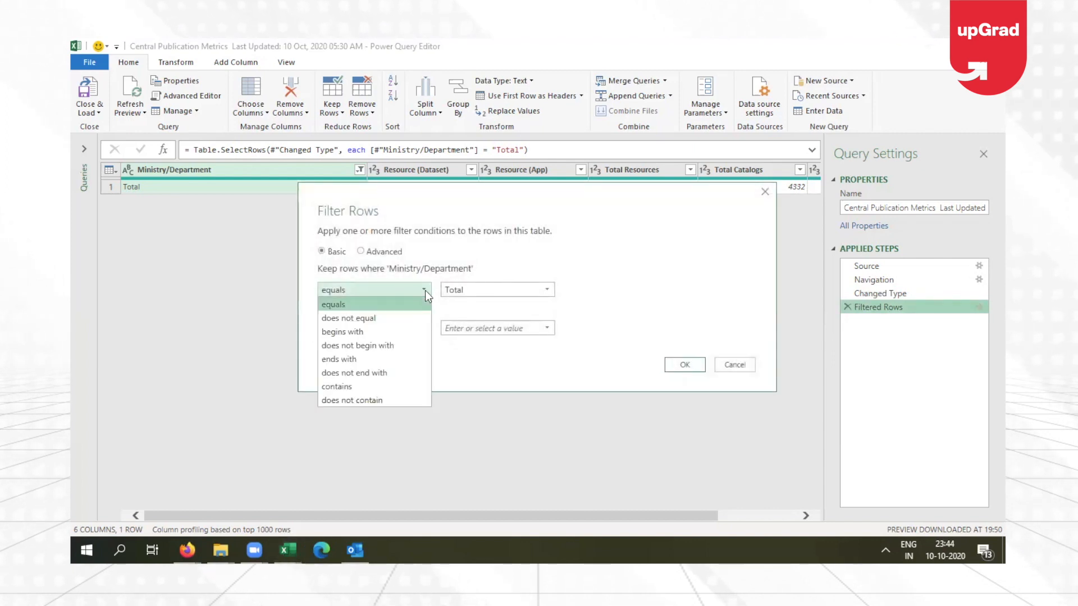
{"action": "left_click", "coordinate": [659, 324]}
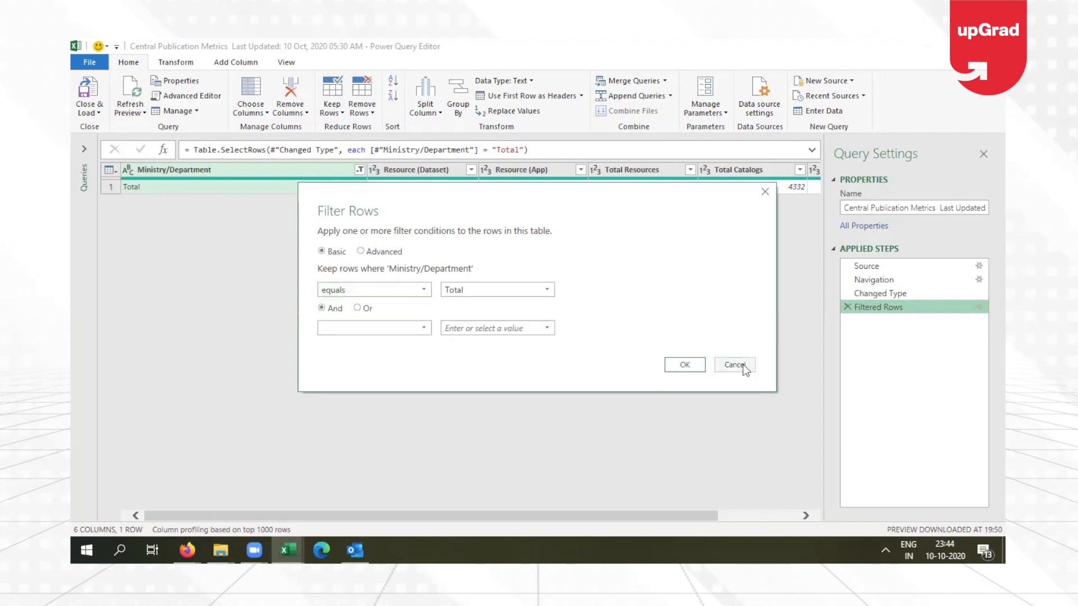
{"action": "left_click", "coordinate": [743, 365]}
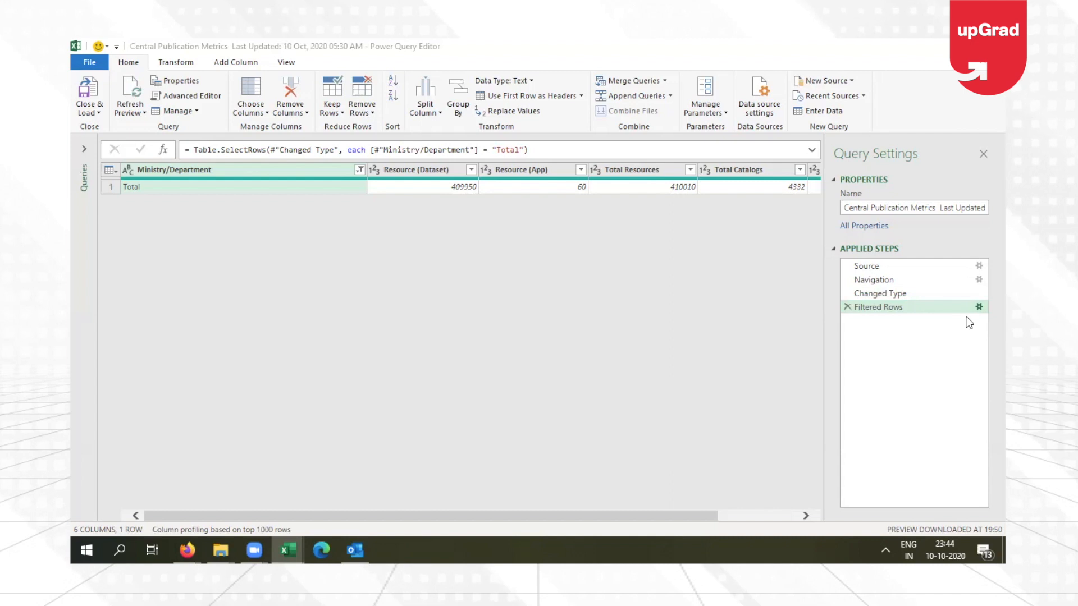
- Change the Filtered Rows condition on Ministry/Department to does not equal Total and check the Total entry in the column's filter list
{"action": "left_click", "coordinate": [979, 307]}
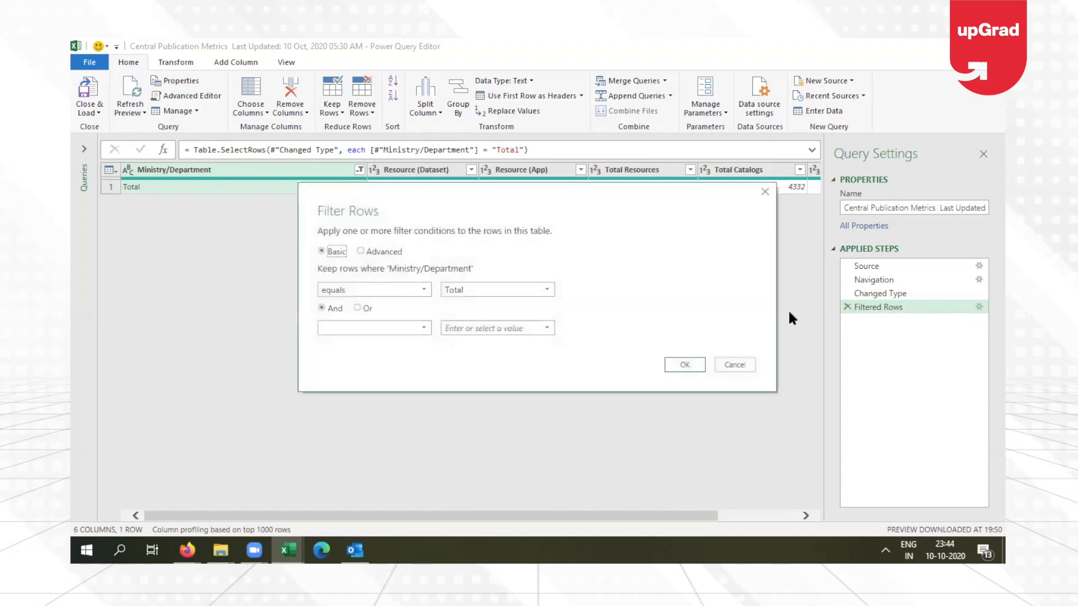
{"action": "left_click", "coordinate": [401, 290]}
{"action": "left_click", "coordinate": [362, 318]}
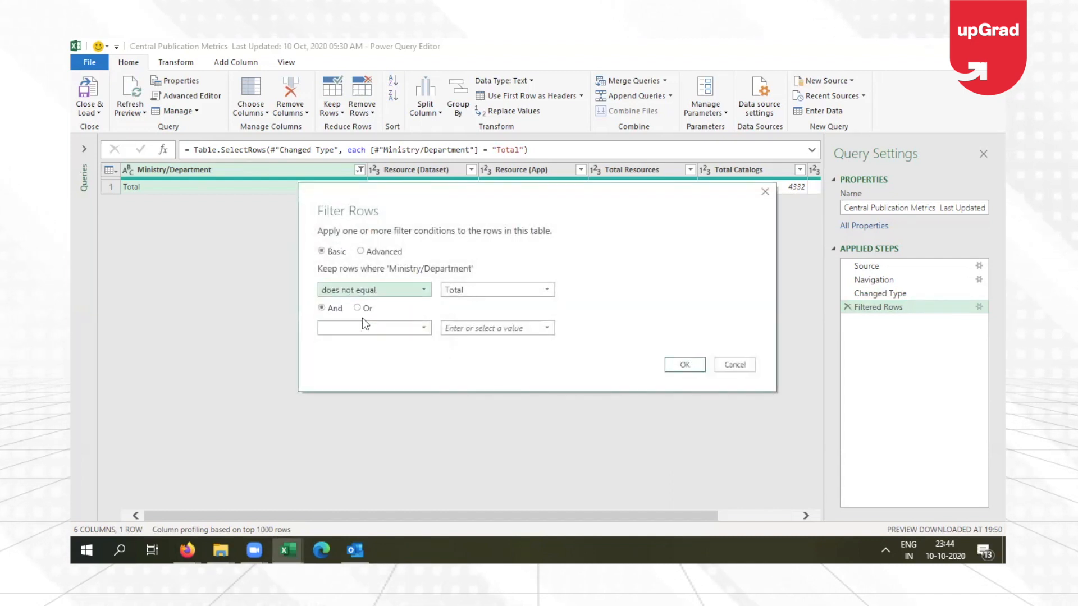
{"action": "left_click", "coordinate": [683, 365]}
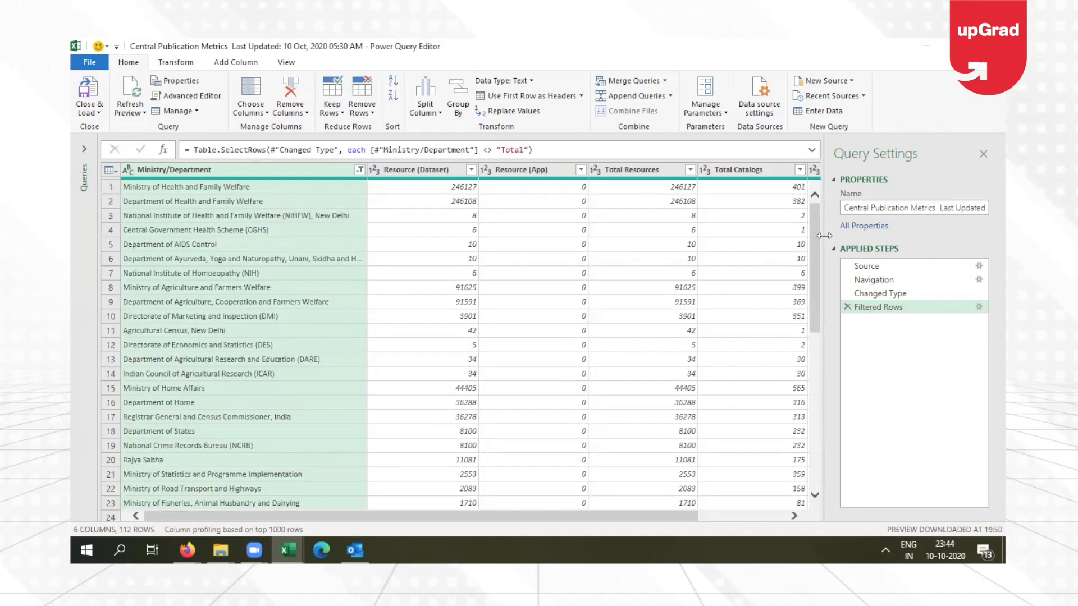
{"action": "left_click", "coordinate": [360, 170]}
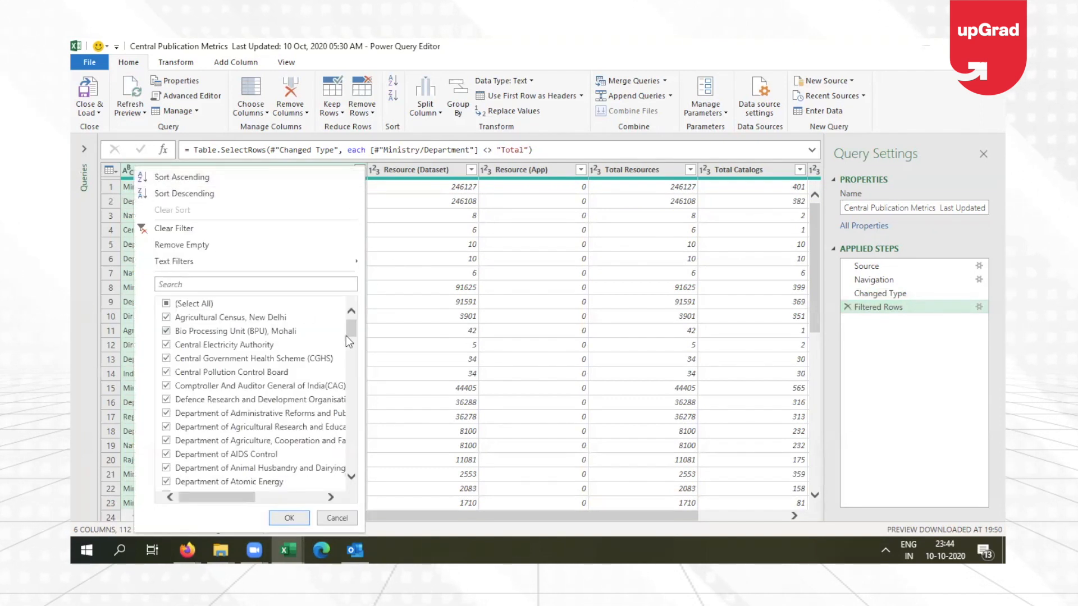
{"action": "left_click_drag", "start_coordinate": [352, 328], "coordinate": [353, 474]}
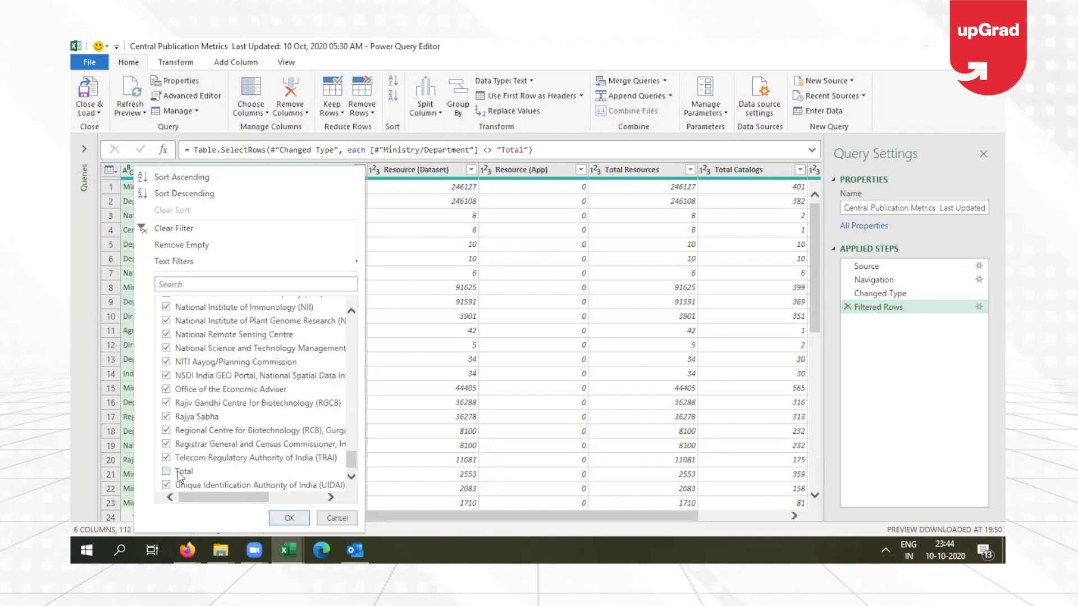
{"action": "left_click", "coordinate": [343, 517]}
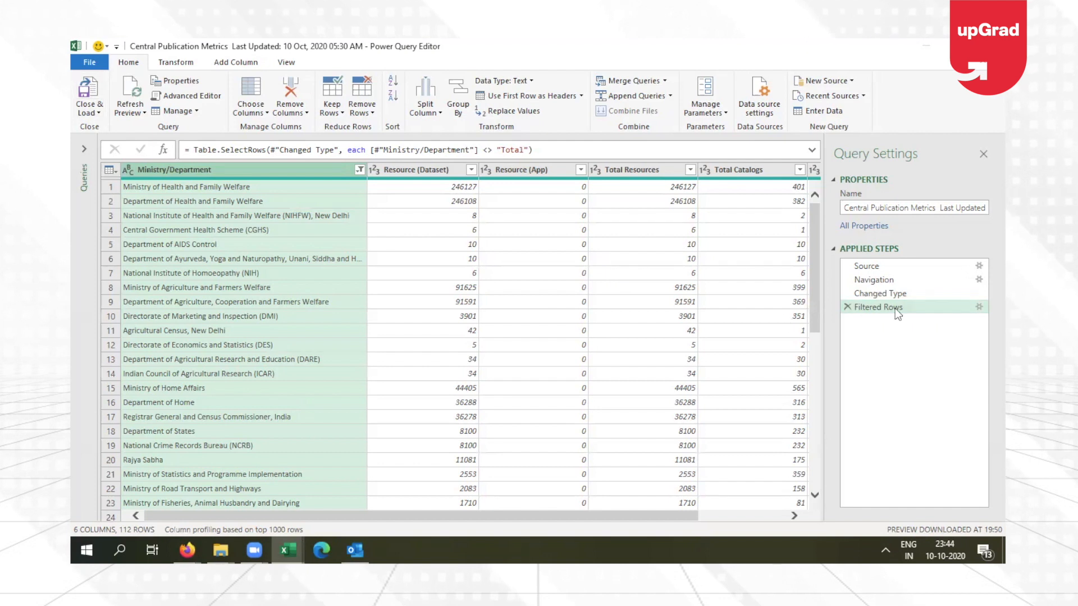
- Close the editor and load the filtered Central Publication Metrics query to a worksheet with Close & Load
{"action": "left_click", "coordinate": [85, 113]}
{"action": "left_click", "coordinate": [118, 129]}
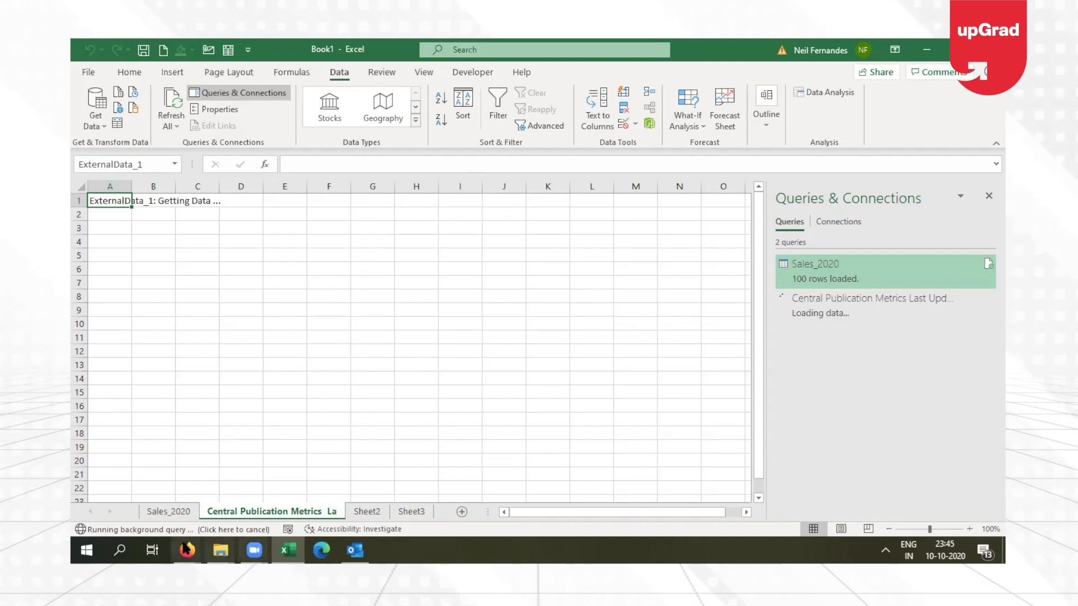
{"action": "mouse_move", "coordinate": [254, 550]}
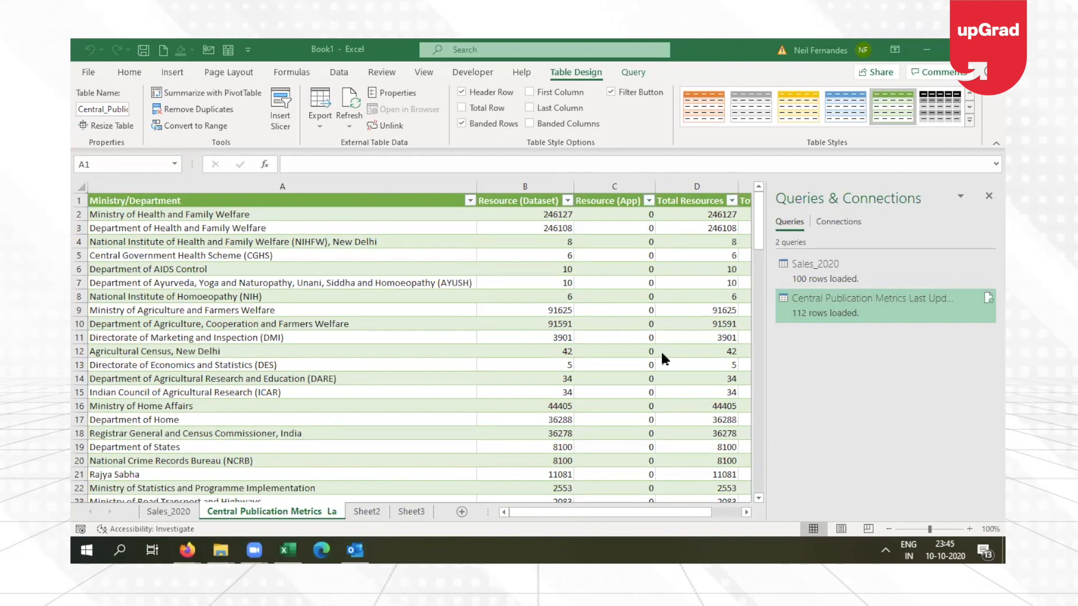
{"action": "left_click", "coordinate": [297, 514]}
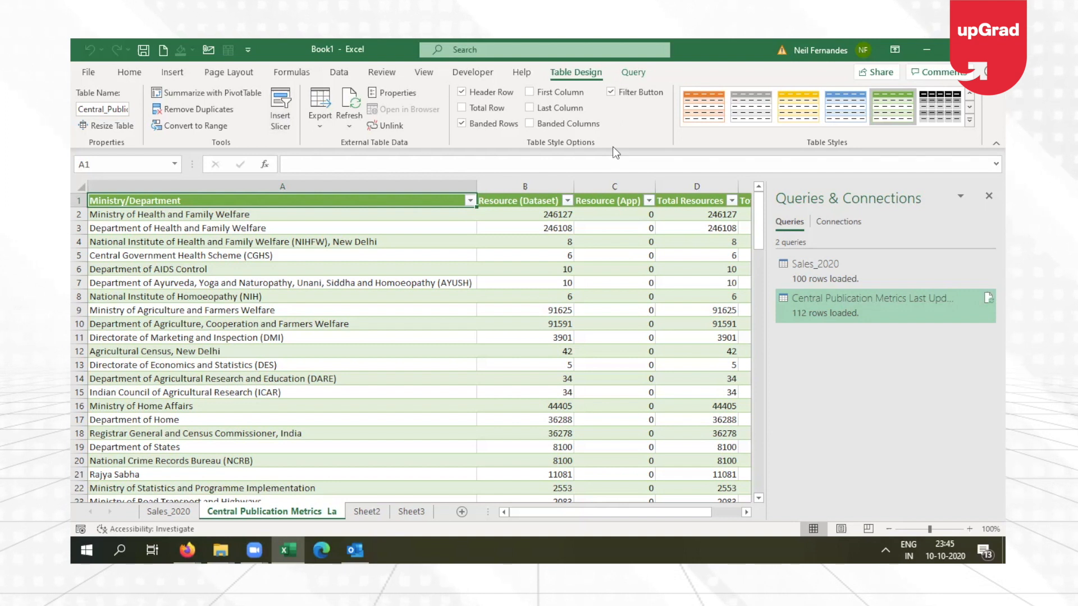
- Look at the ways to edit the loaded table's query, open it in Power Query and close the editor again
{"action": "left_click", "coordinate": [619, 80]}
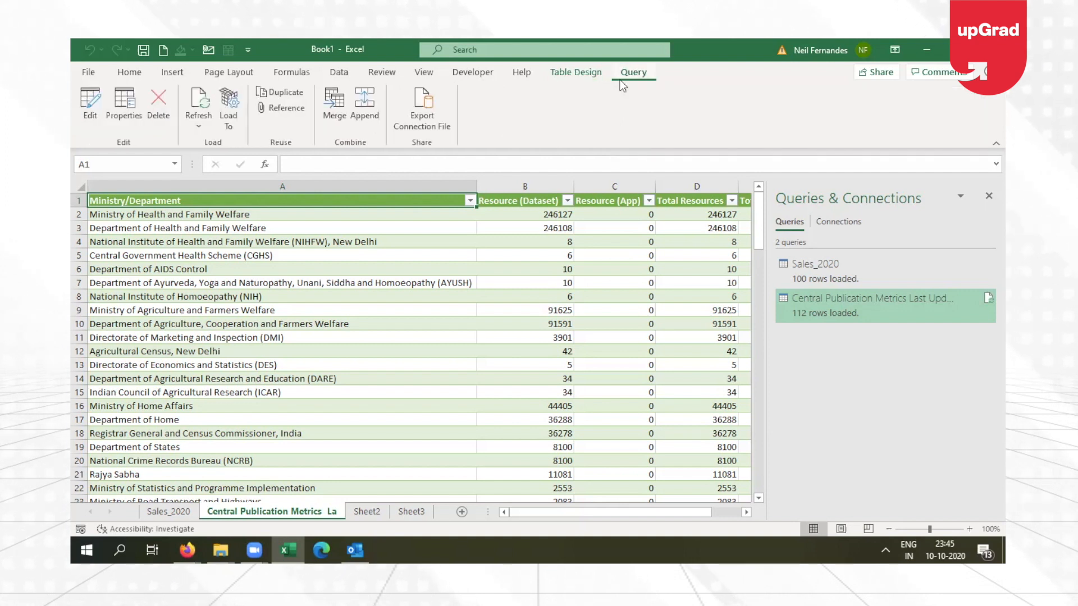
{"action": "left_click", "coordinate": [455, 283]}
{"action": "right_click", "coordinate": [455, 282]}
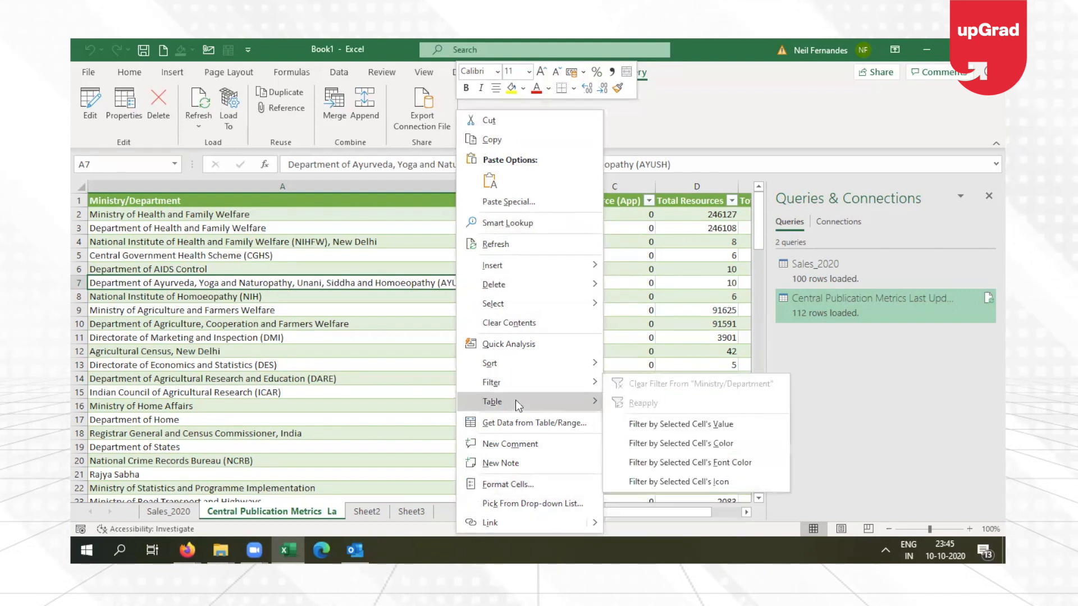
{"action": "mouse_move", "coordinate": [517, 409]}
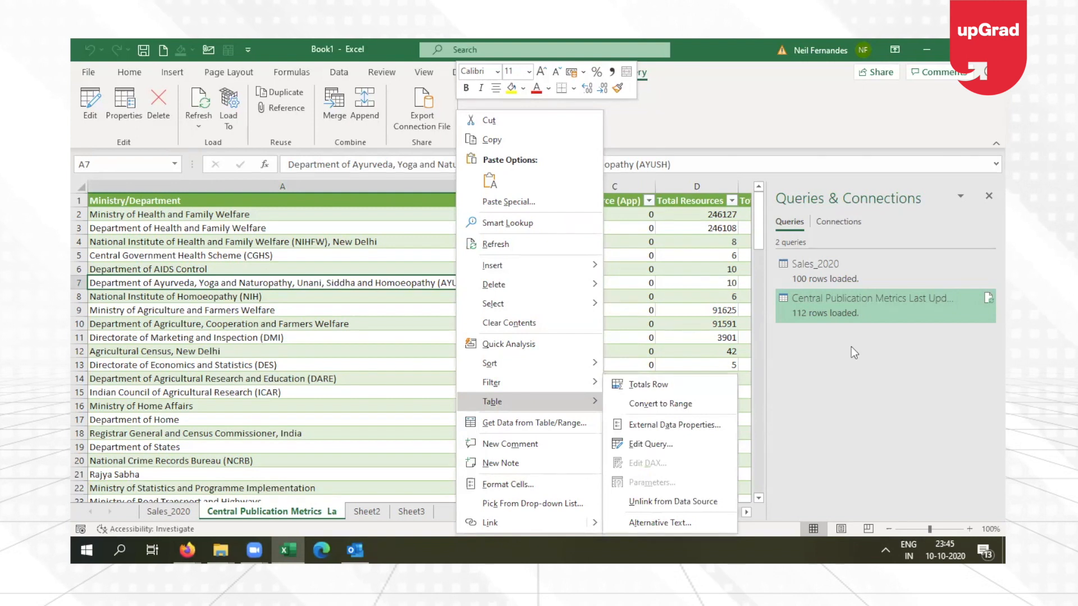
{"action": "left_click", "coordinate": [884, 305]}
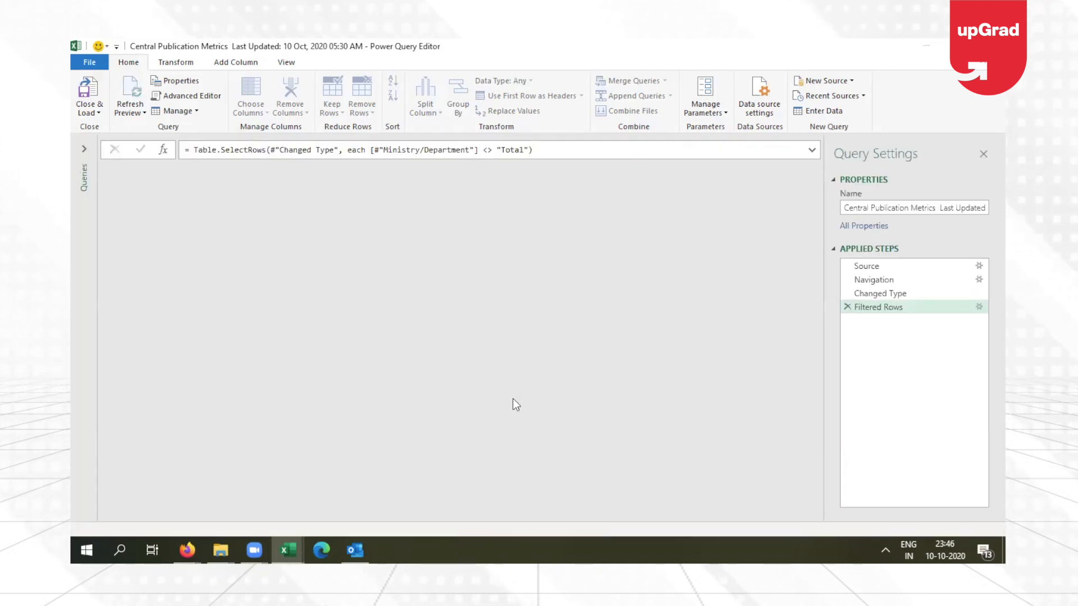
{"action": "left_click", "coordinate": [513, 399]}
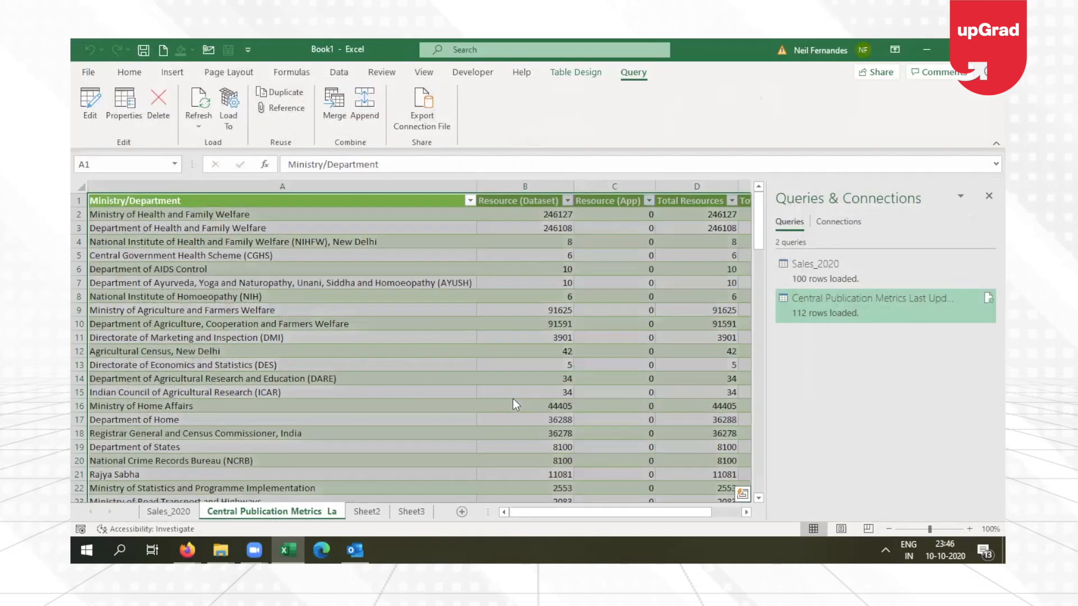
- Look at the options for refreshing the loaded Central Publication Metrics table from its web source
{"action": "left_click", "coordinate": [350, 286]}
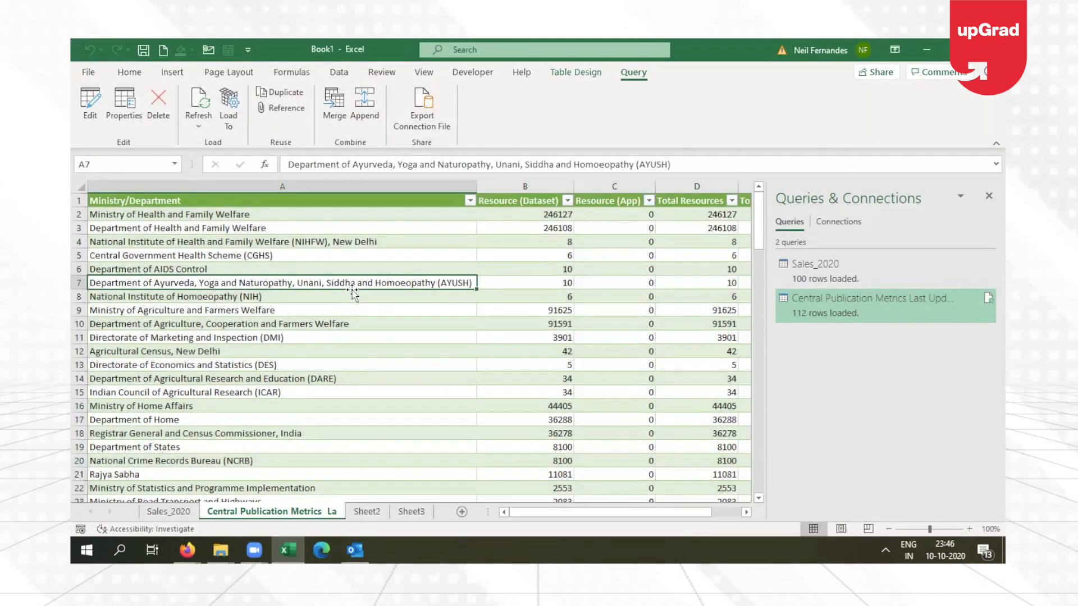
{"action": "left_click", "coordinate": [335, 73]}
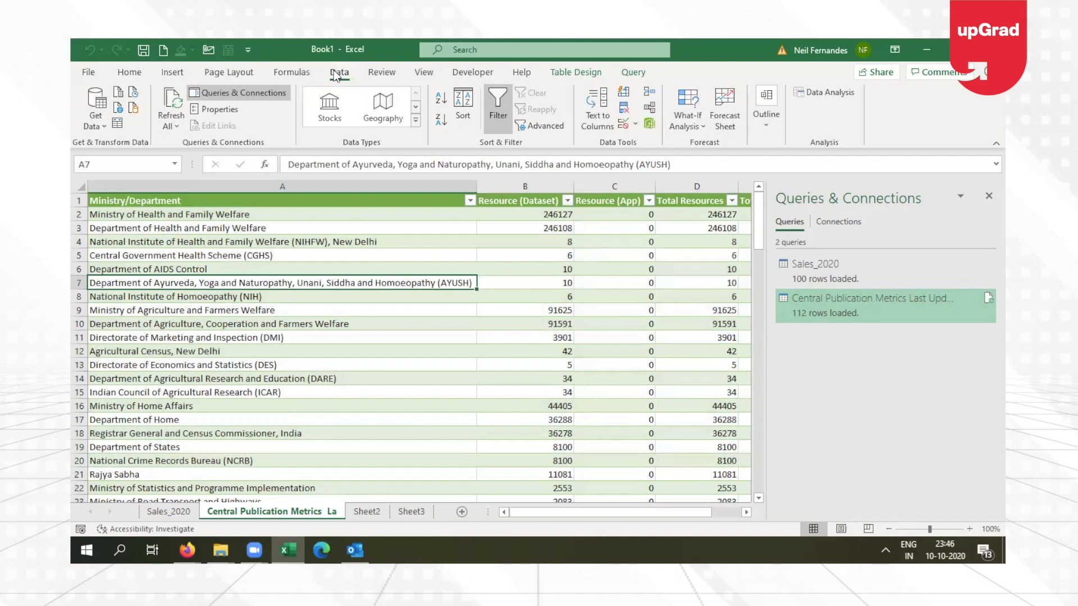
{"action": "right_click", "coordinate": [284, 367]}
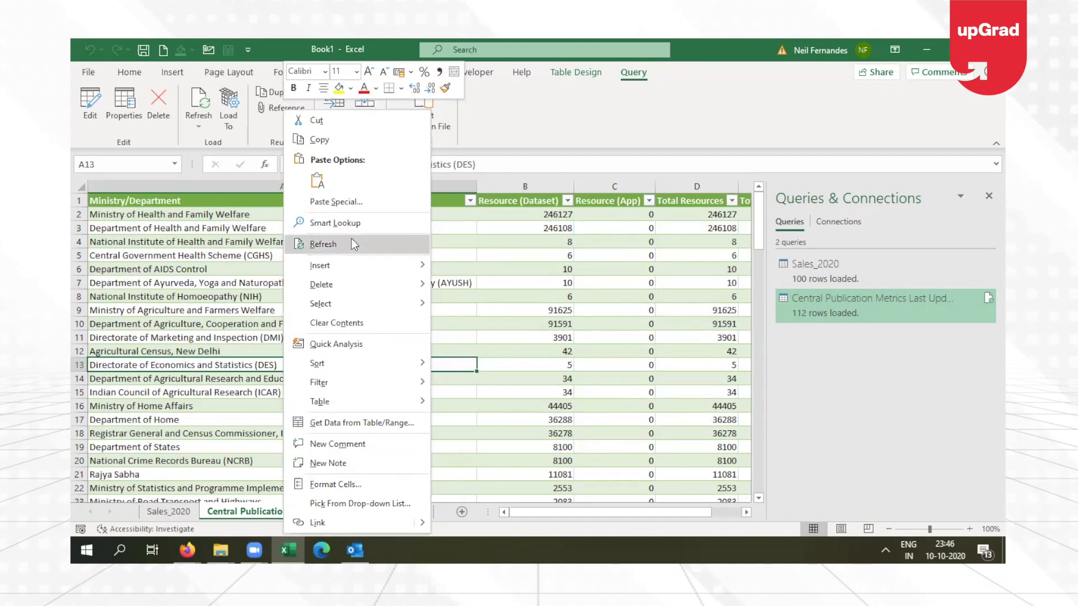
{"action": "key", "text": "Escape"}
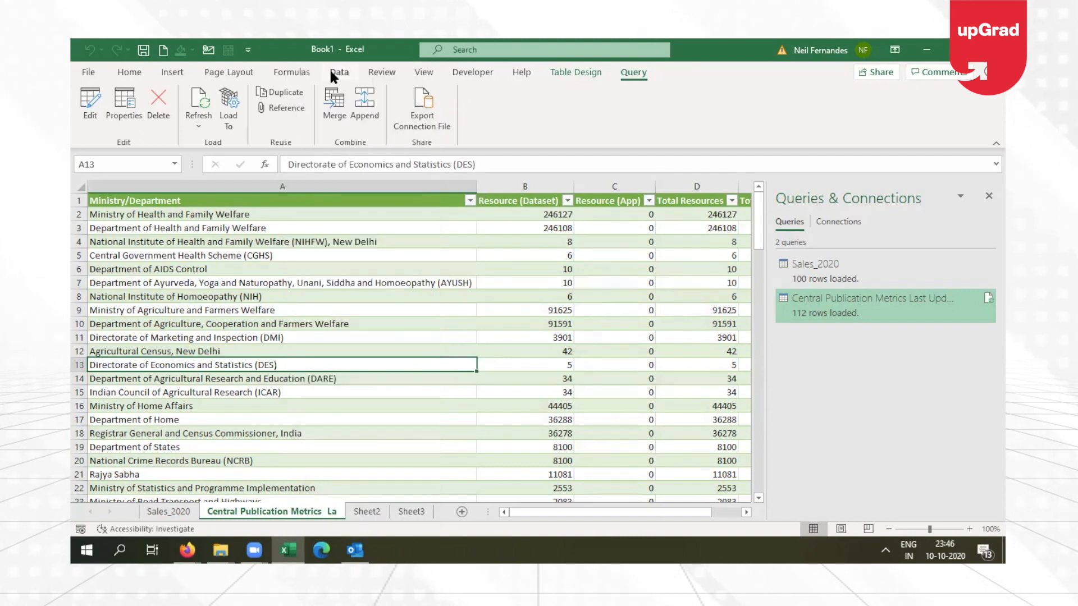
{"action": "left_click", "coordinate": [339, 72]}
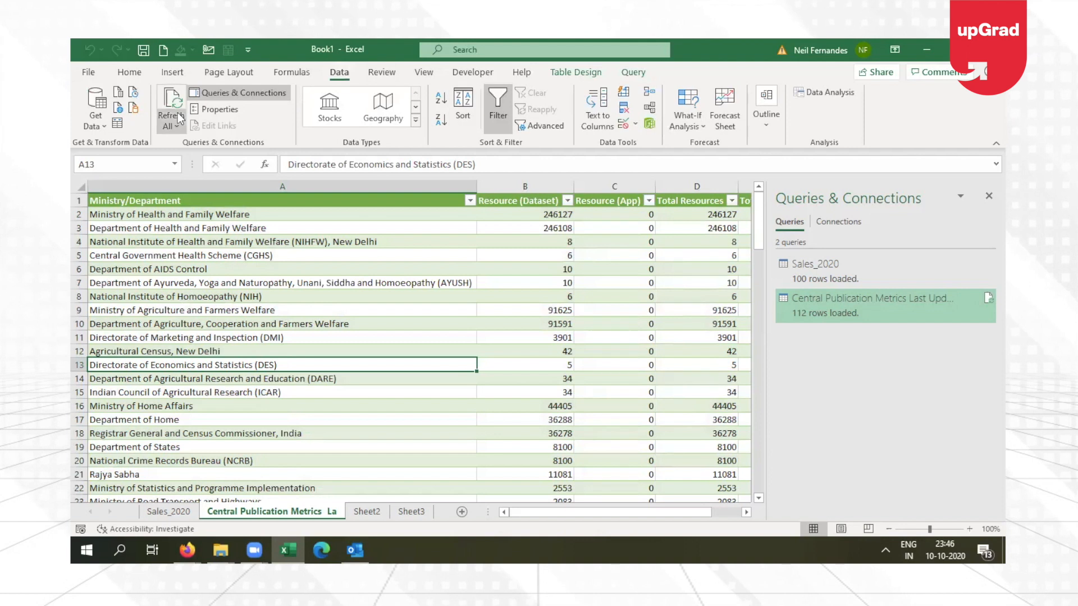